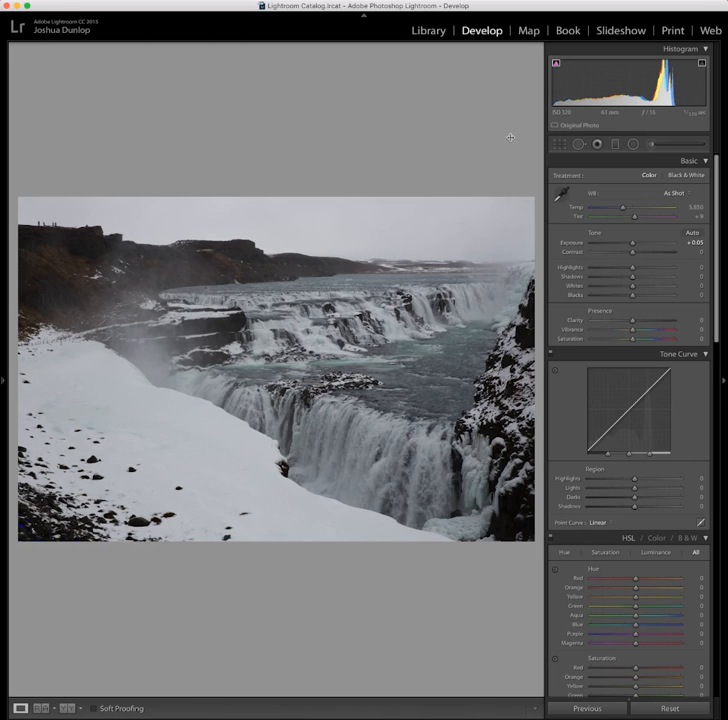
Set Highlights to −100, Shadows to +100, Whites to +77 and Blacks to −25 on the waterfall photo, showing clipping warnings
left_click(39, 536)
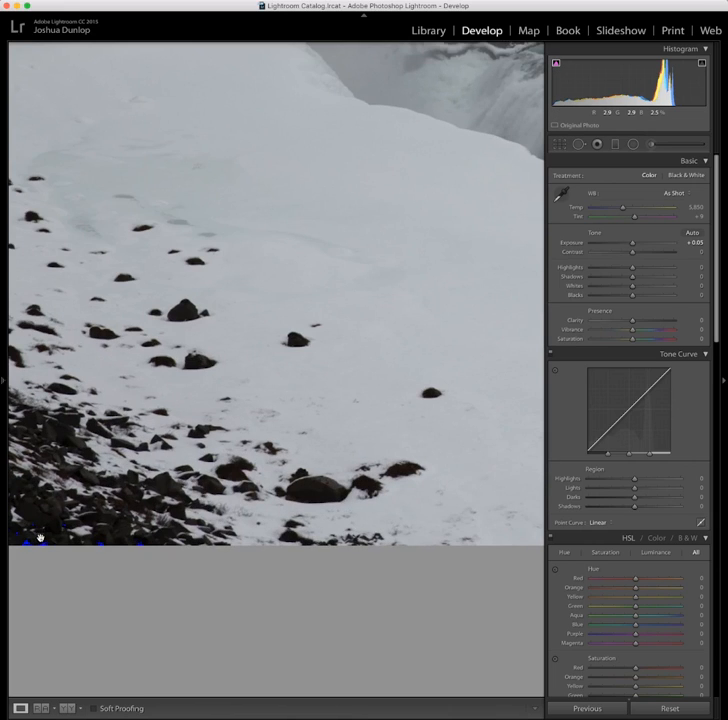
left_click_drag(39, 536, 127, 517)
left_click(316, 458)
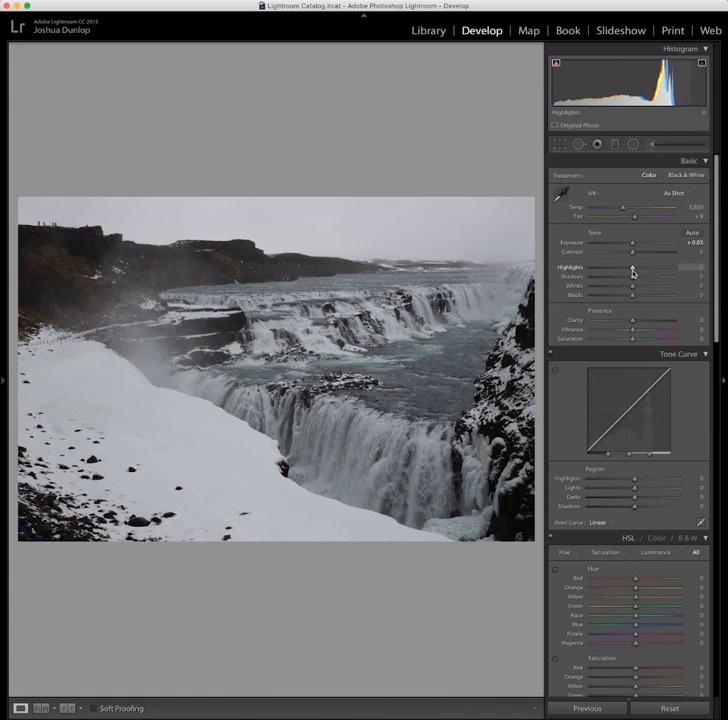
left_click_drag(632, 270, 592, 271)
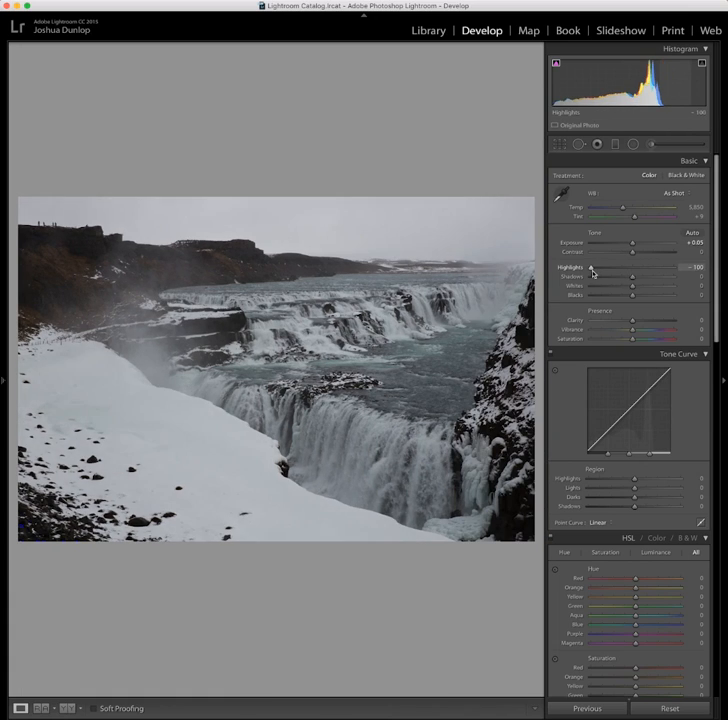
left_click_drag(641, 279, 623, 296)
key("j")
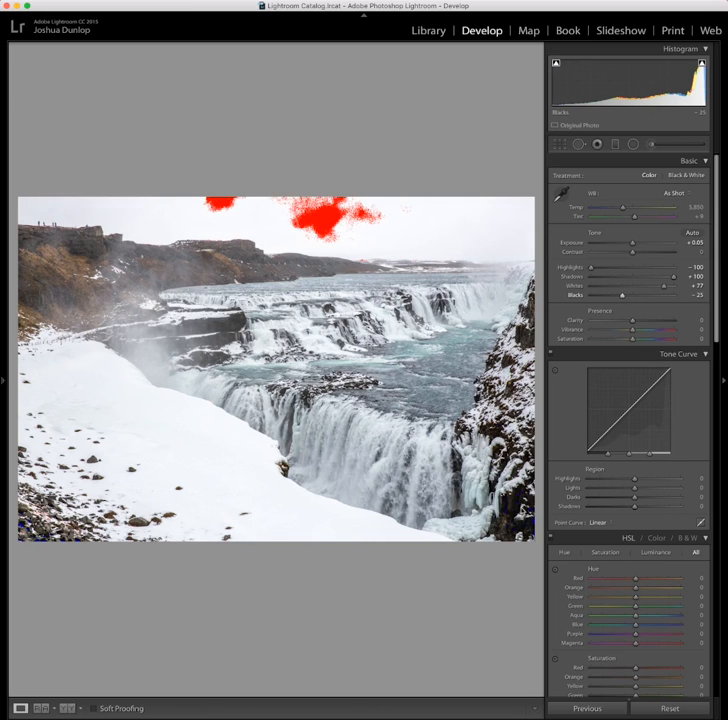
Apply a post-crop vignette amount of −10 and a Dehaze amount of +18
scroll(620, 400, "down", 3)
scroll(636, 380, "down", 5)
left_click(580, 197)
scroll(632, 480, "down", 1)
scroll(634, 560, "up", 1)
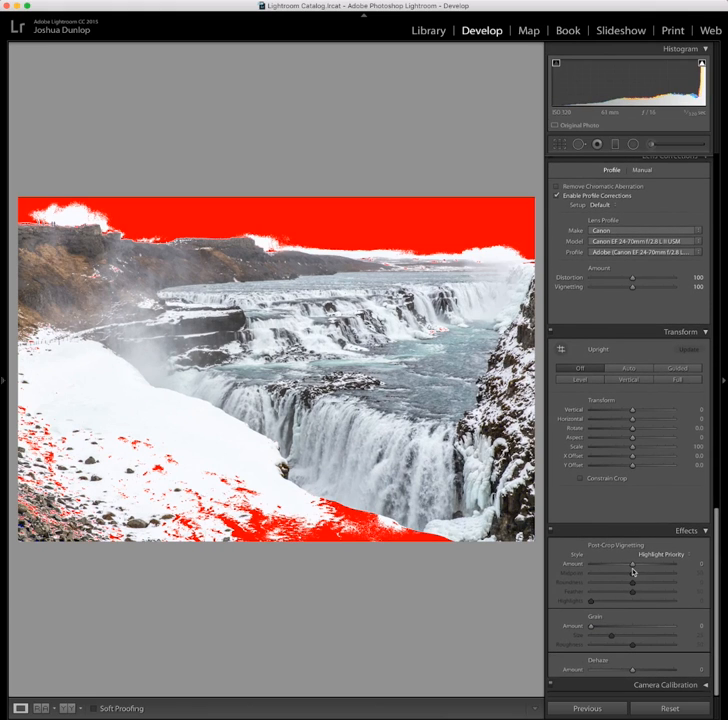
left_click_drag(633, 566, 628, 568)
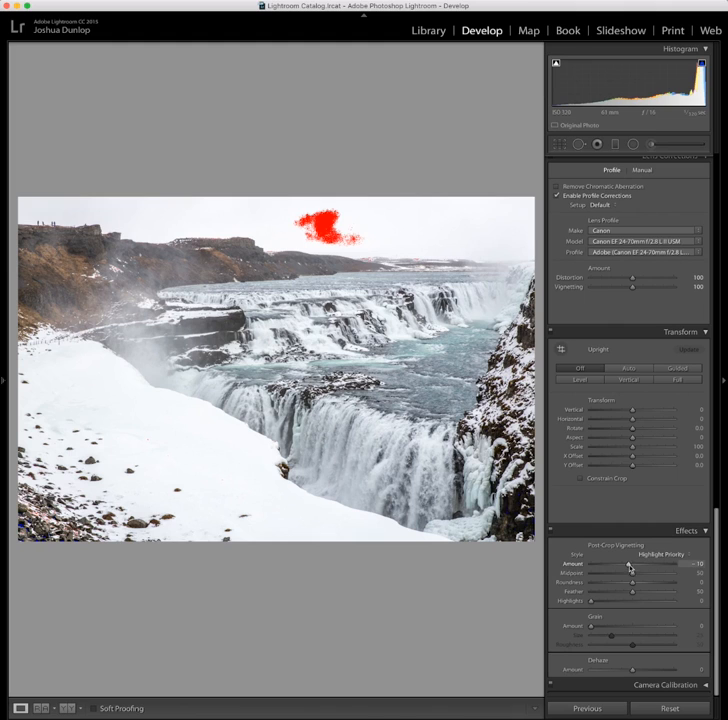
left_click_drag(634, 669, 641, 672)
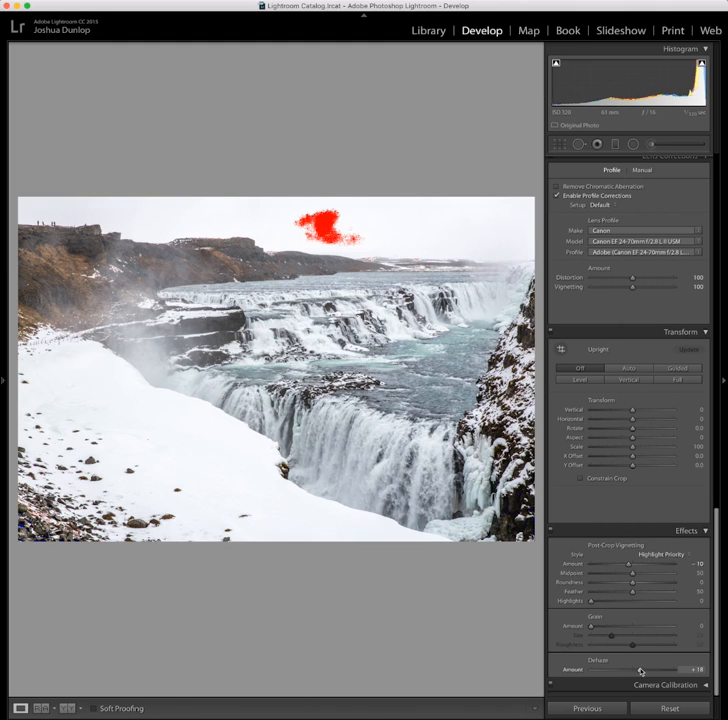
Lower Whites to +68 and raise Blacks to −18
scroll(642, 606, "up", 10)
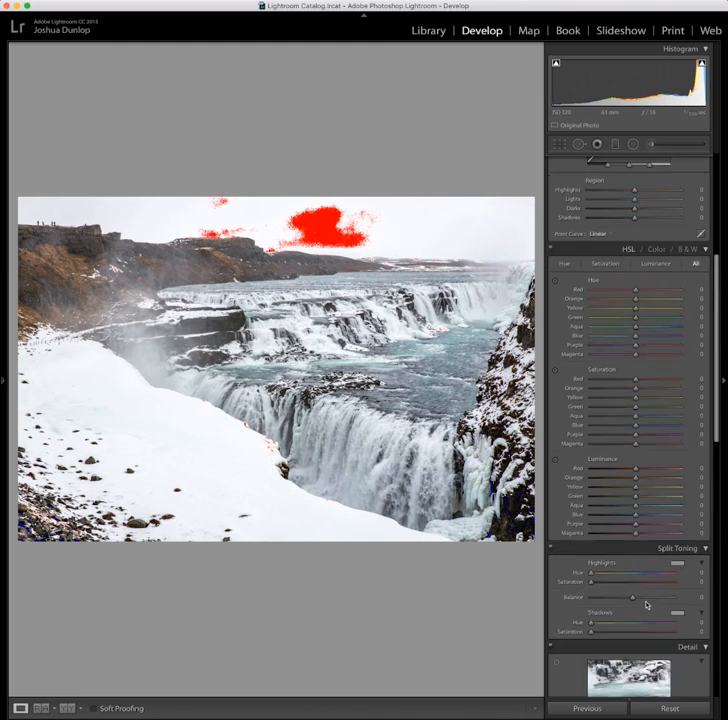
scroll(647, 605, "up", 6)
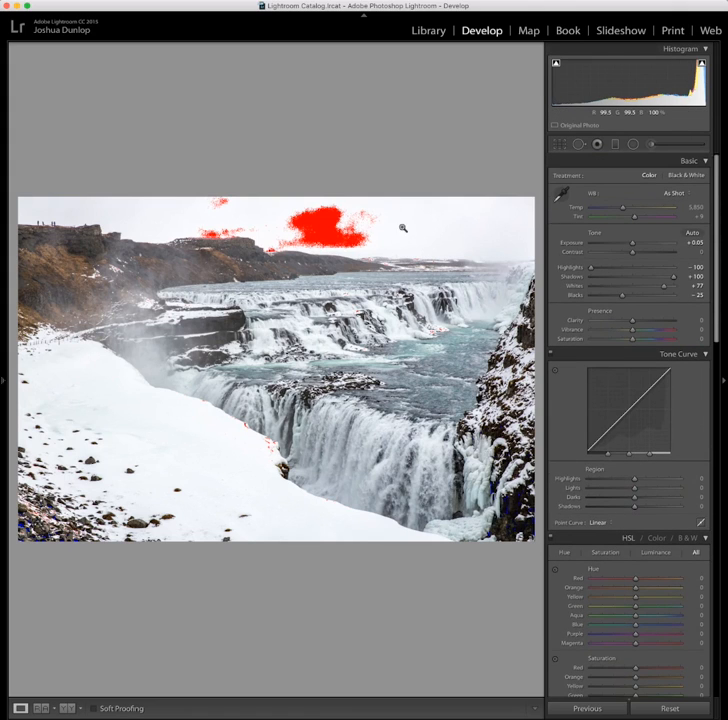
left_click(661, 289)
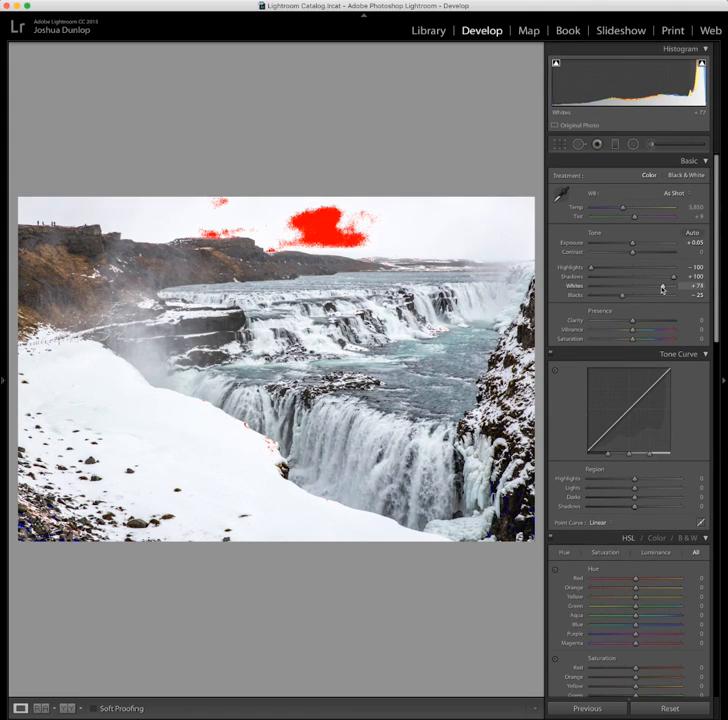
left_click_drag(661, 289, 627, 297)
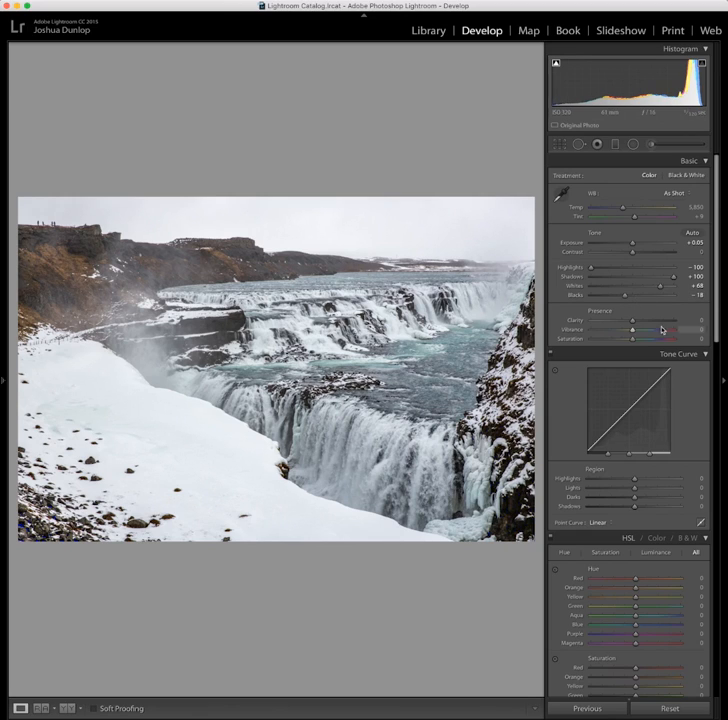
Raise Contrast to +55 and toggle the before/after view to compare the edit
left_click_drag(632, 253, 655, 254)
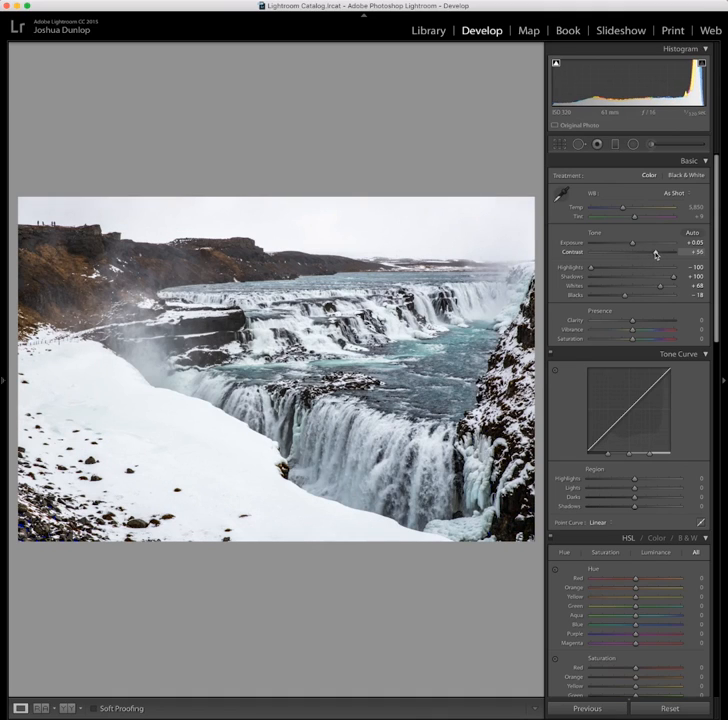
key("backslash")
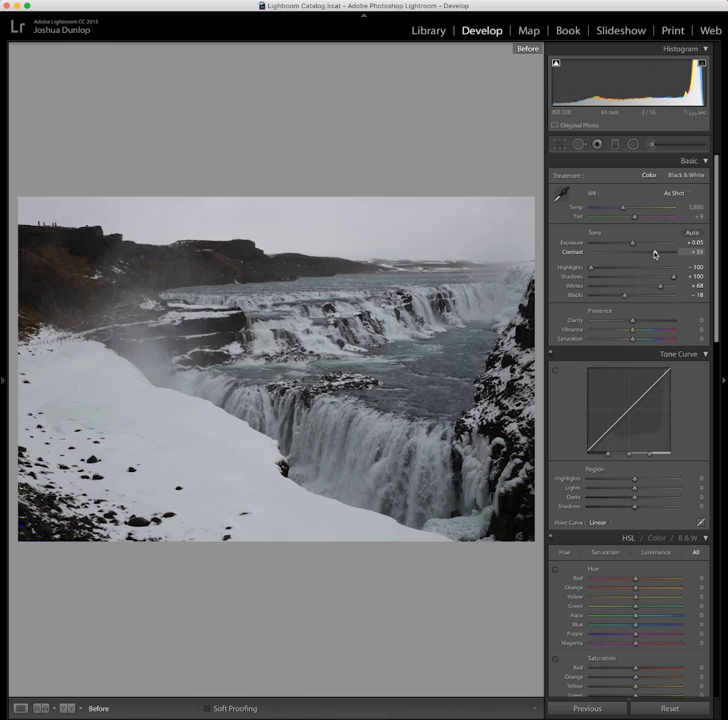
key("backslash")
key("backslash")
key("backslash")
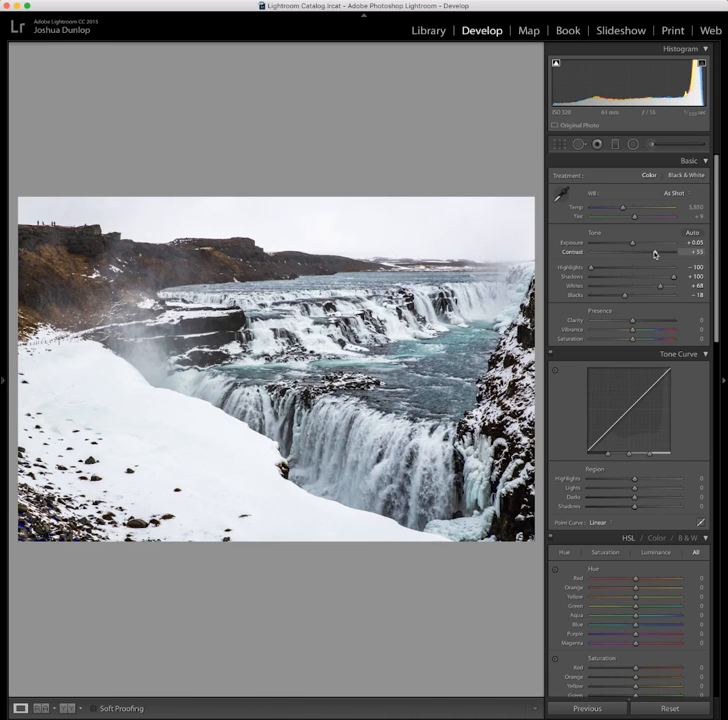
key("backslash")
key("backslash")
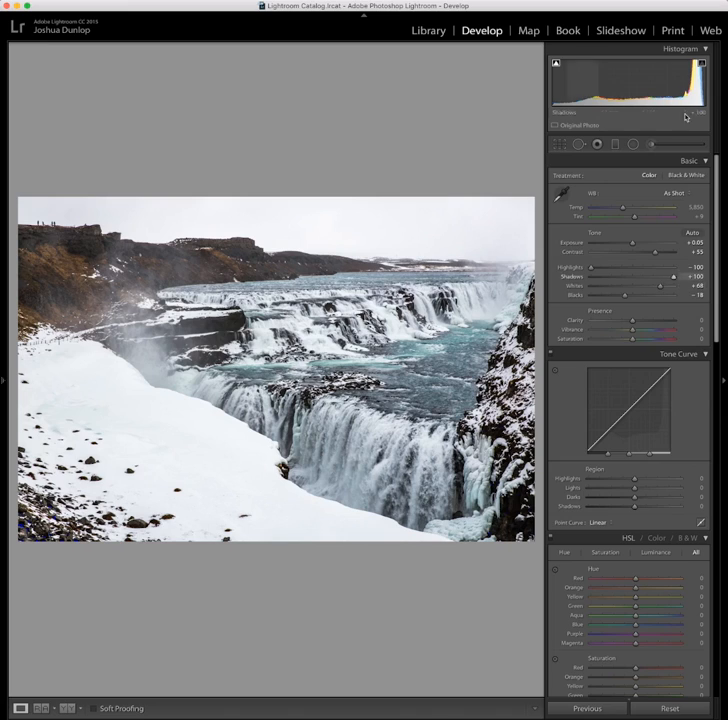
Reset all develop settings and undo the reset
left_click(678, 710)
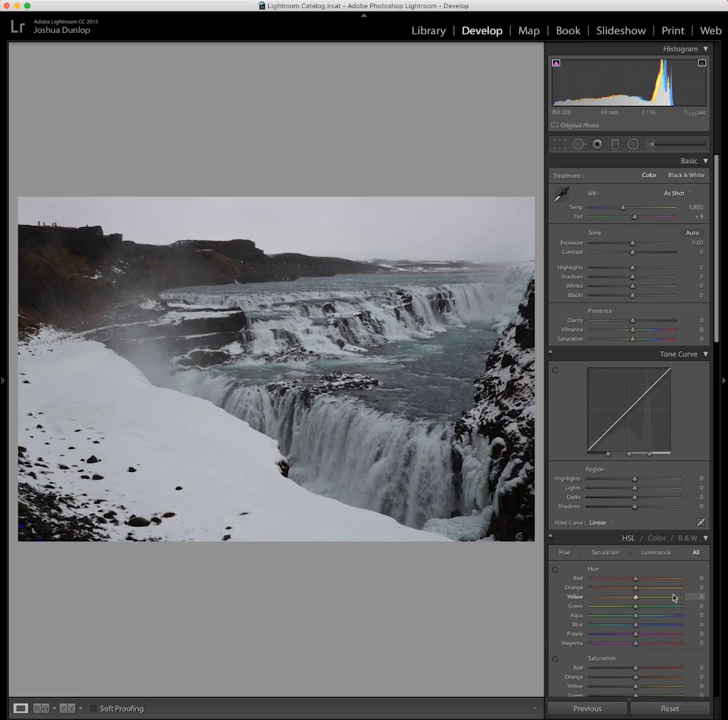
key("super+z")
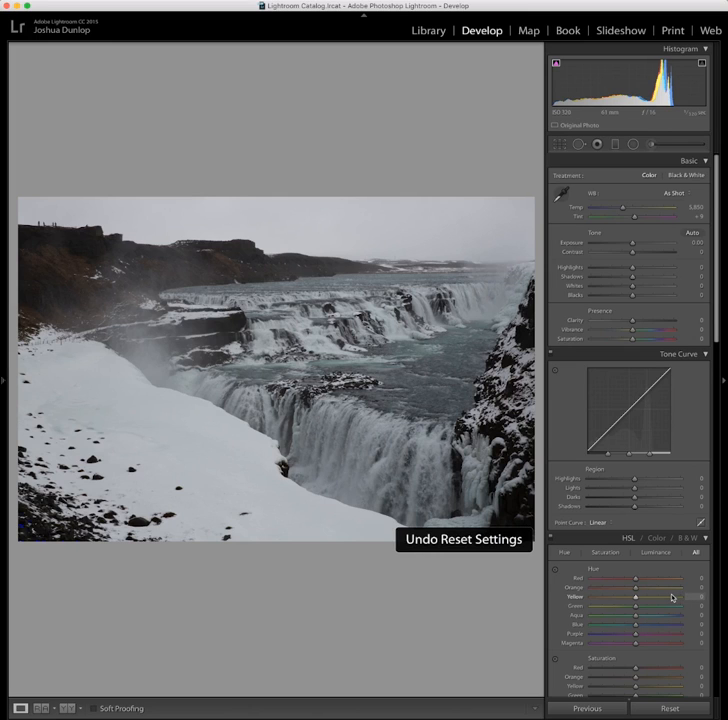
Push Aqua saturation to +100 and reset it to 0
scroll(673, 594, "down", 4)
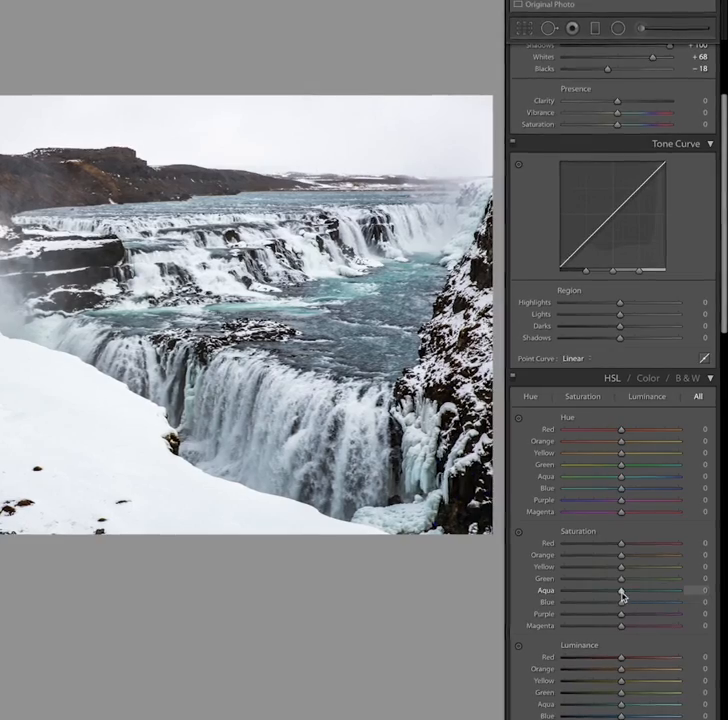
left_click_drag(634, 588, 683, 598)
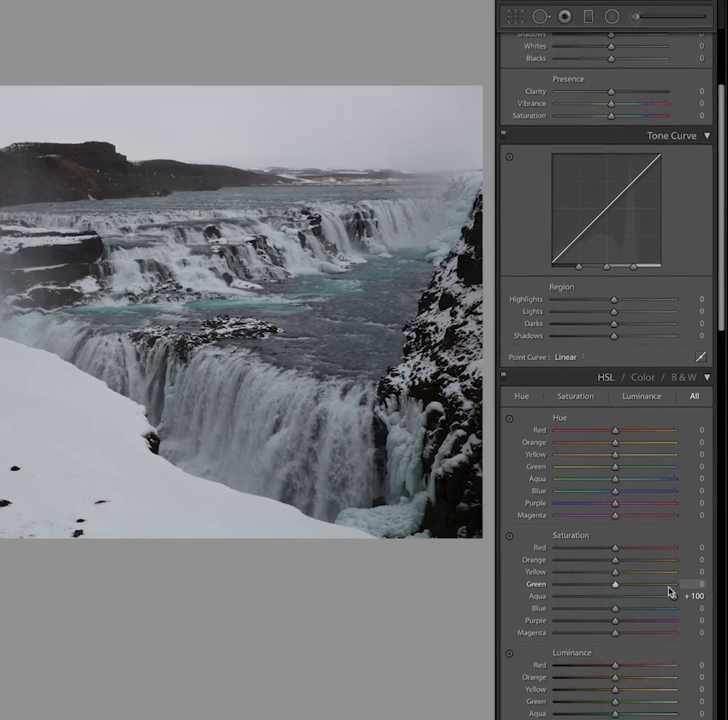
double_click(537, 598)
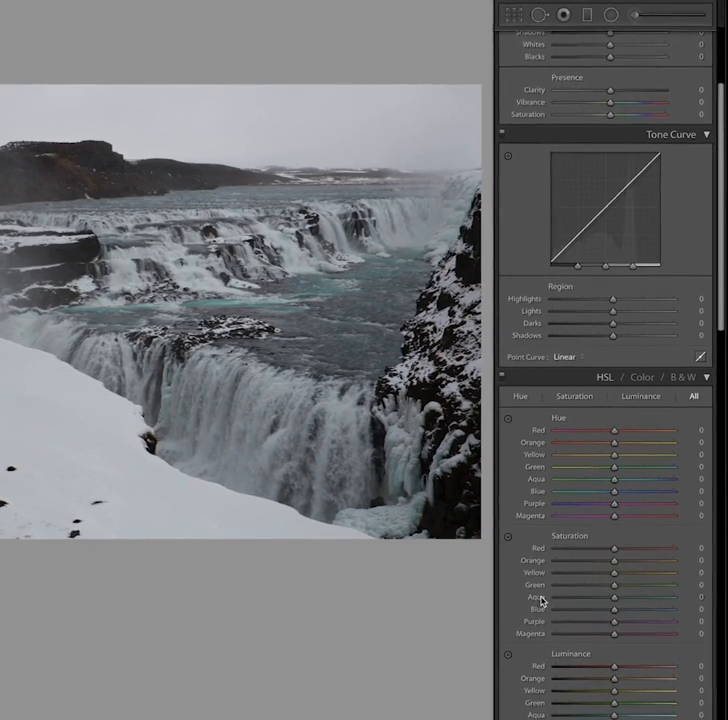
scroll(587, 587, "up", 5)
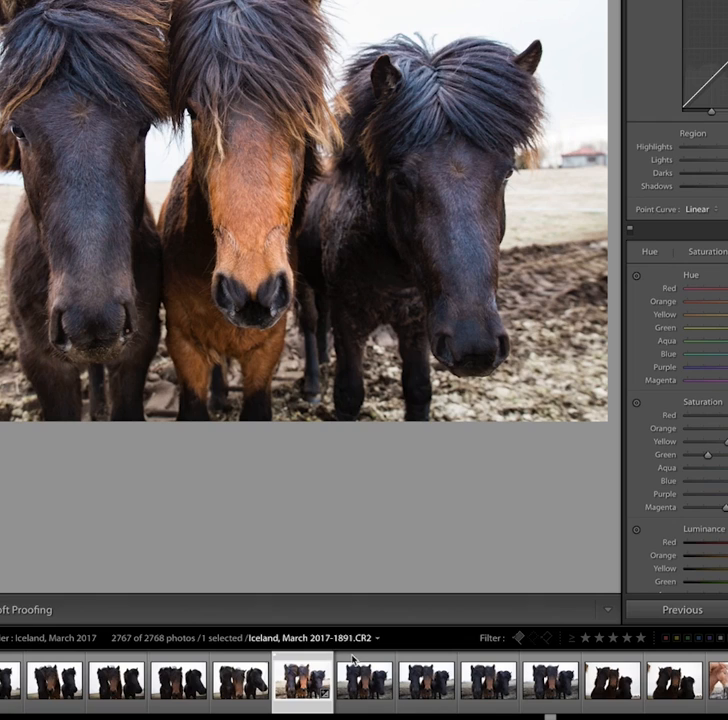
Create a virtual copy of the horse photo and convert it to Black & White
right_click(306, 681)
left_click(379, 547)
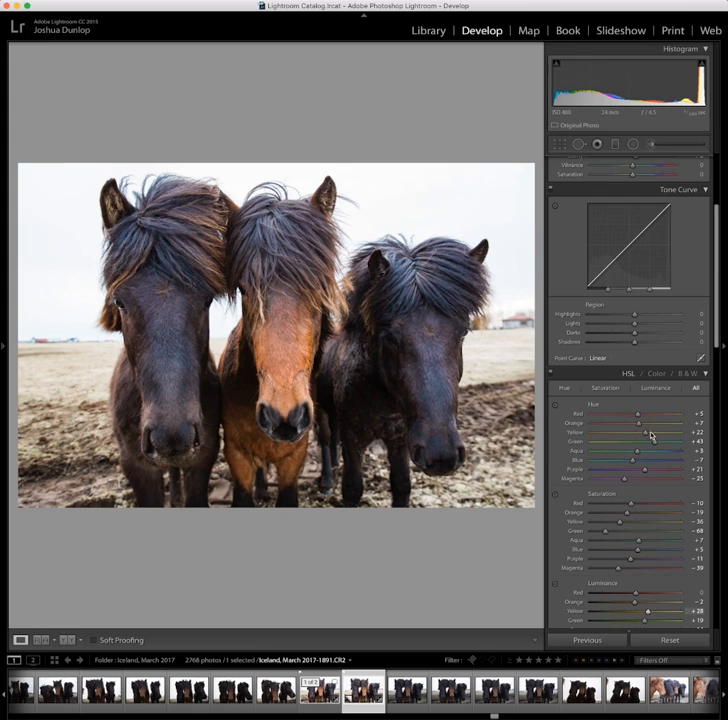
scroll(656, 416, "up", 5)
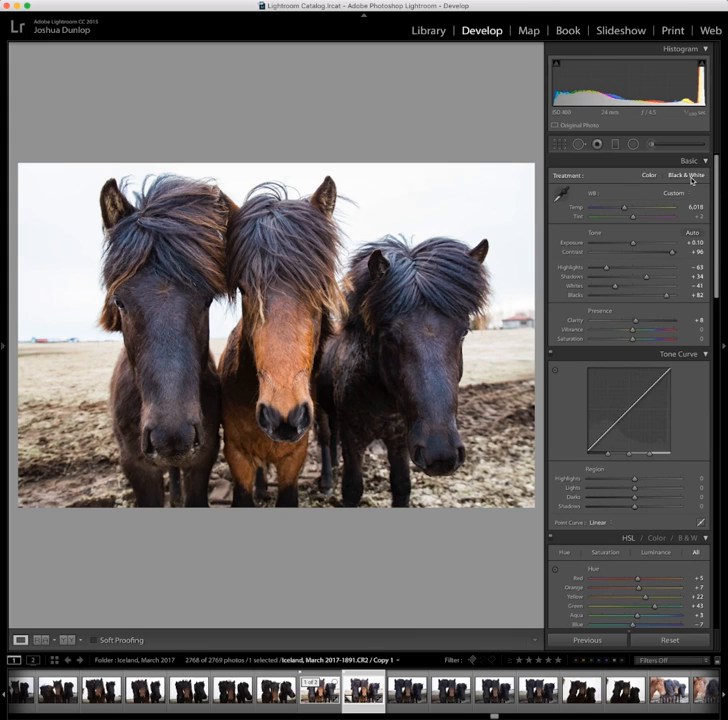
left_click(690, 178)
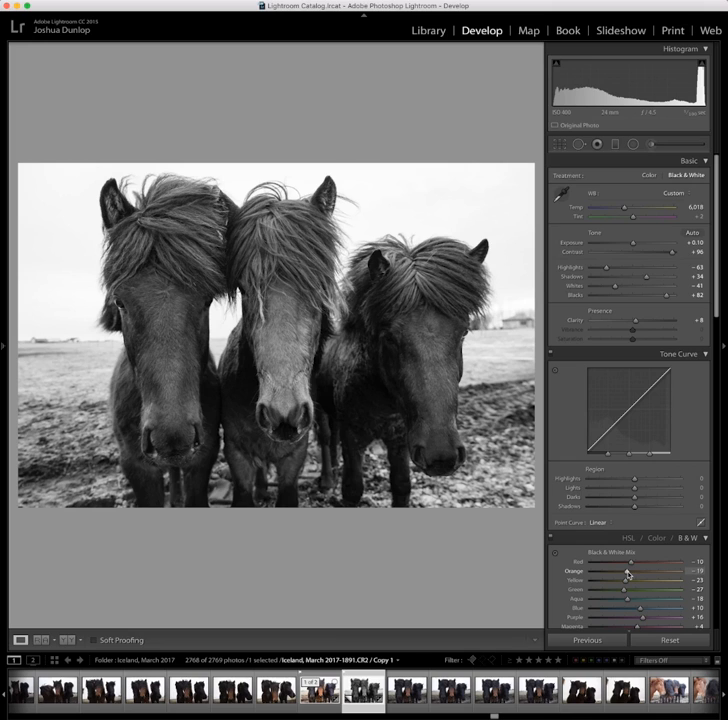
Set the black-and-white Orange mix to +72 and the post-crop vignette amount to −47
left_click_drag(627, 572, 669, 574)
scroll(657, 547, "down", 8)
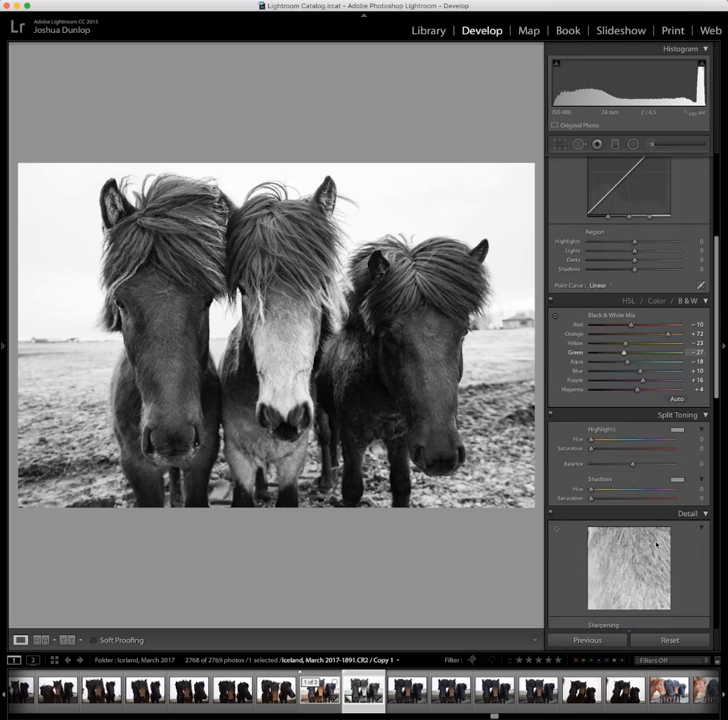
scroll(655, 545, "down", 10)
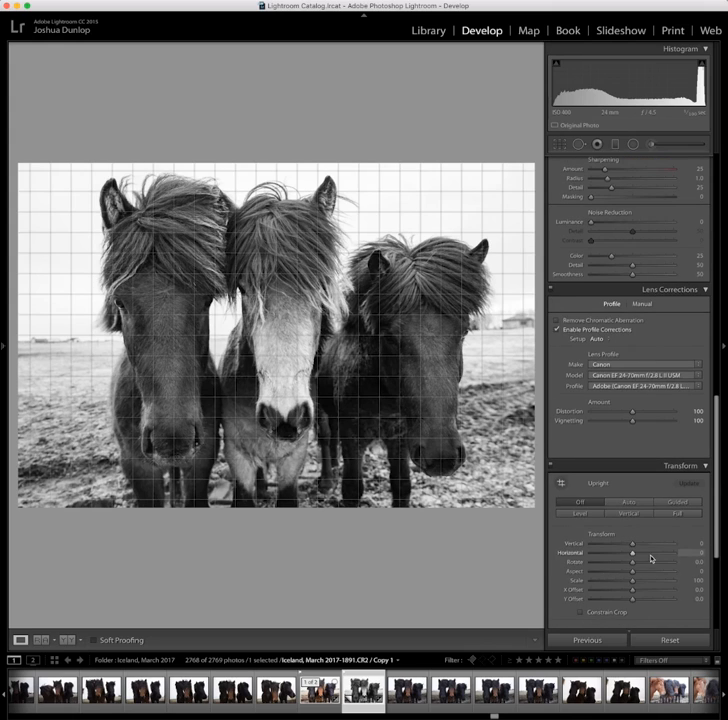
scroll(651, 557, "down", 4)
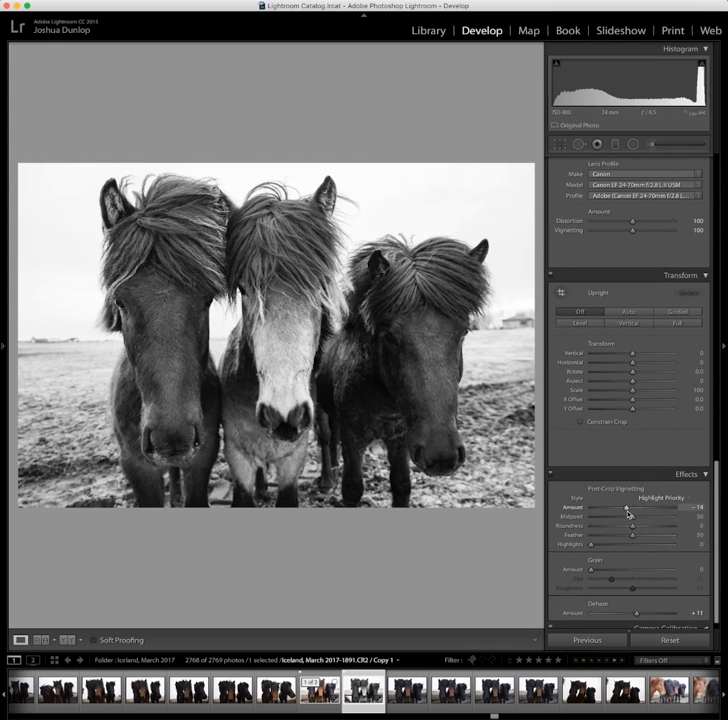
left_click_drag(627, 510, 613, 511)
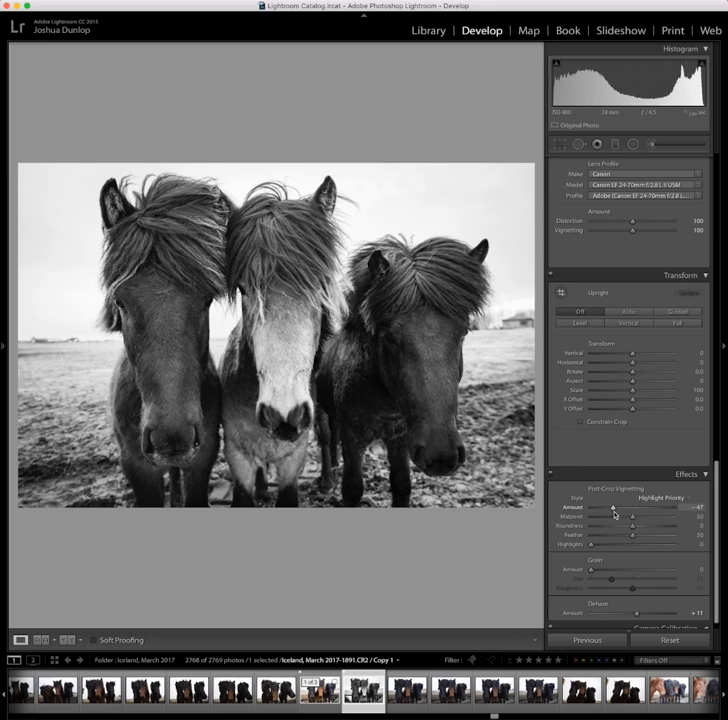
Move to the ice photo and set sharpening Masking to 100 while previewing the mask, and Amount to 126
left_click(321, 703)
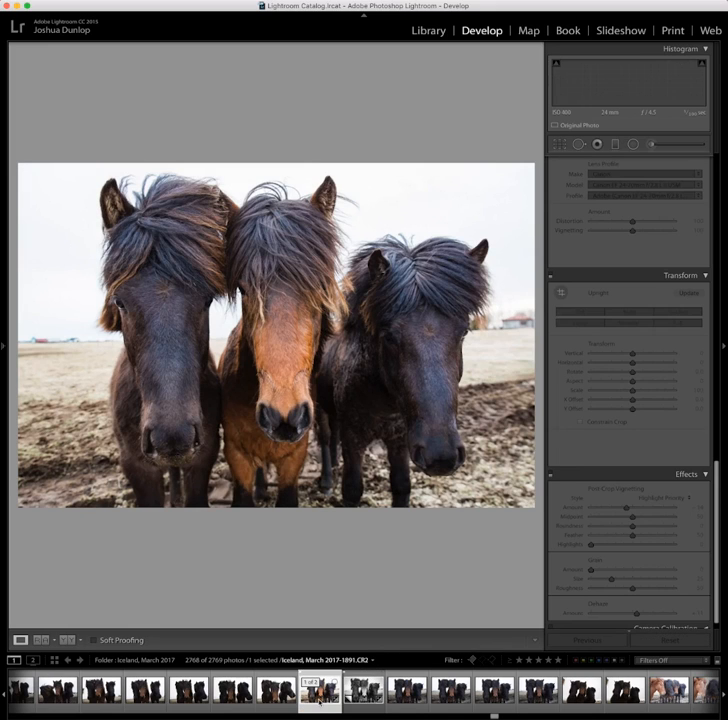
key("Right")
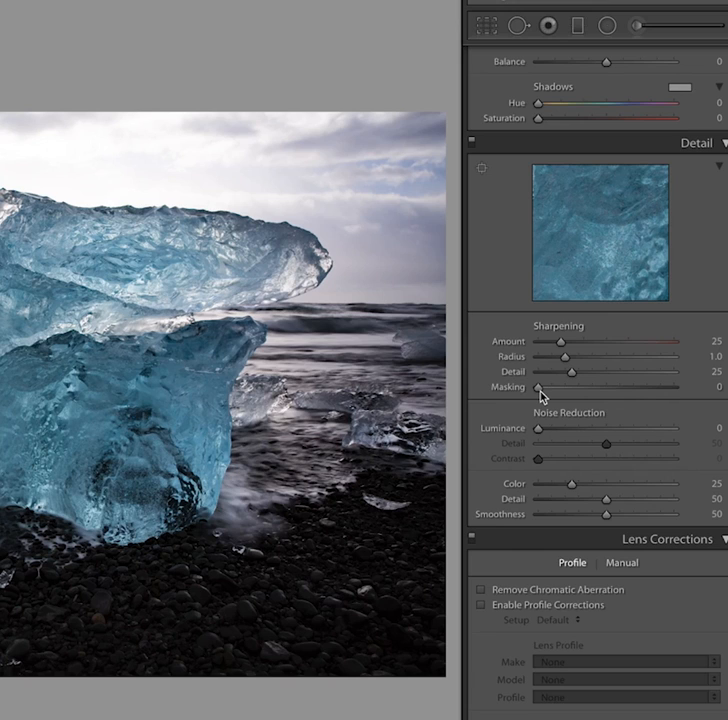
key("alt")
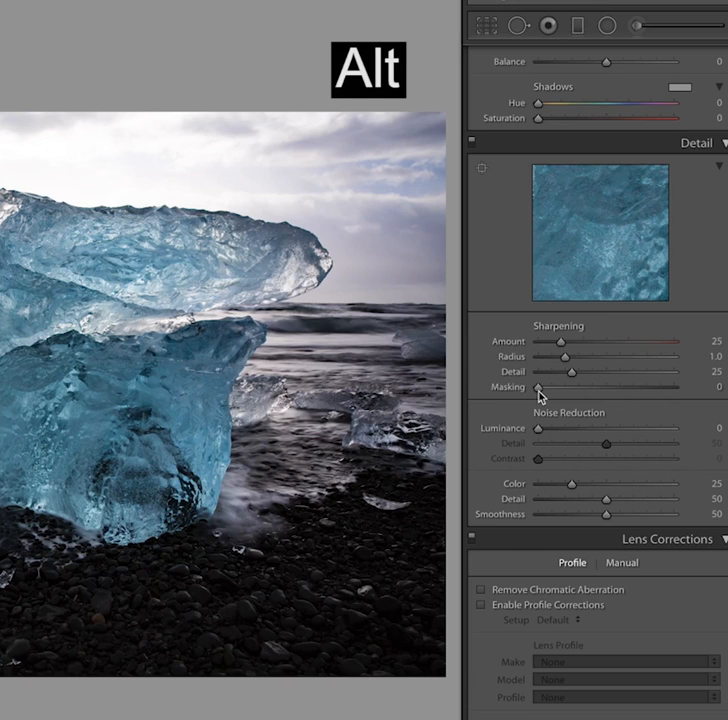
left_click(539, 391, "alt")
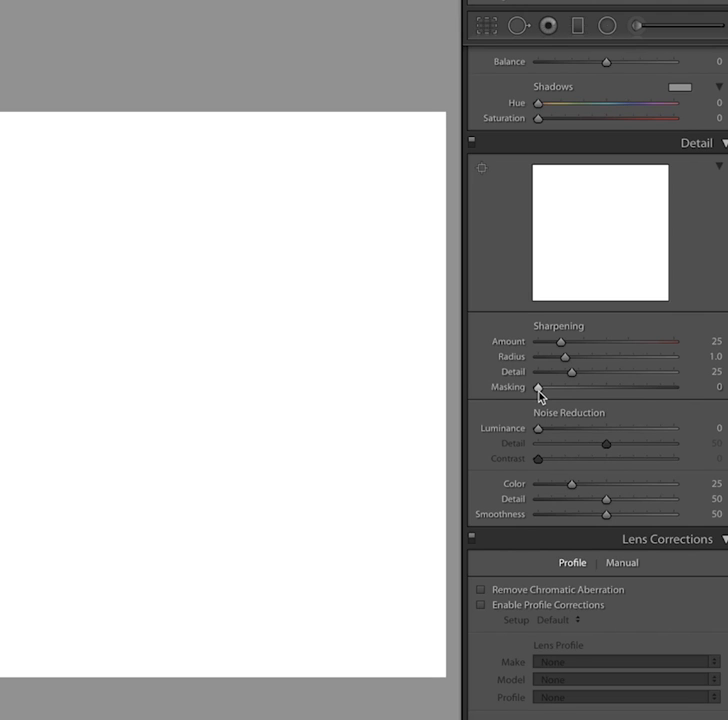
left_click_drag(553, 393, 580, 393)
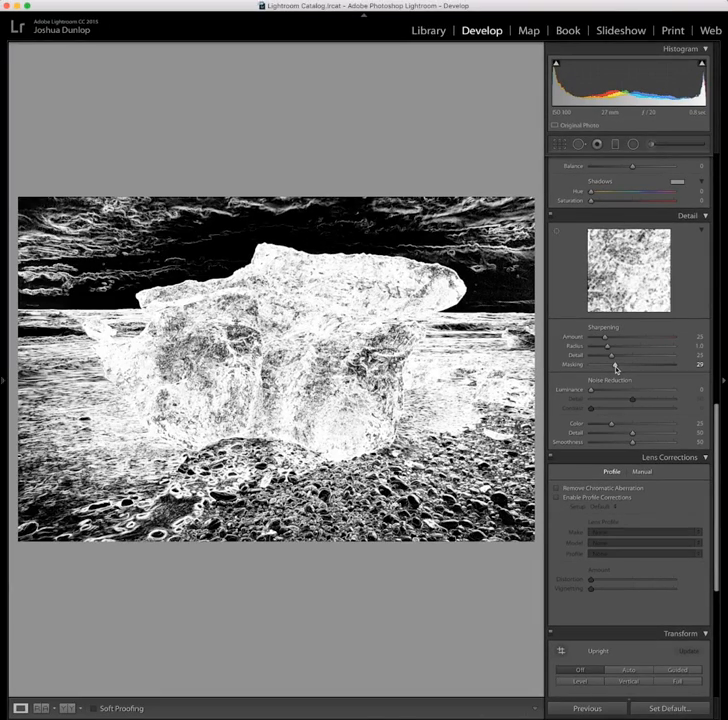
left_click_drag(616, 368, 688, 369)
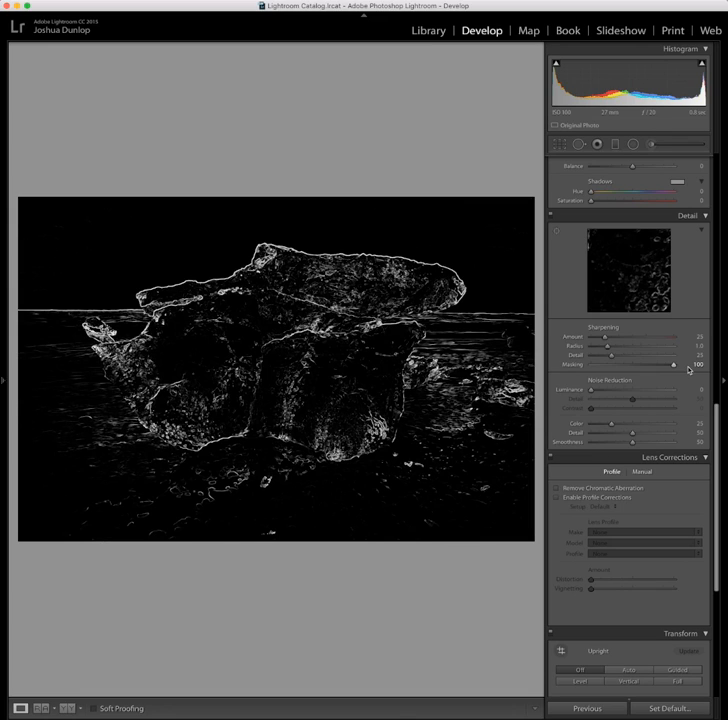
left_click_drag(688, 369, 688, 369)
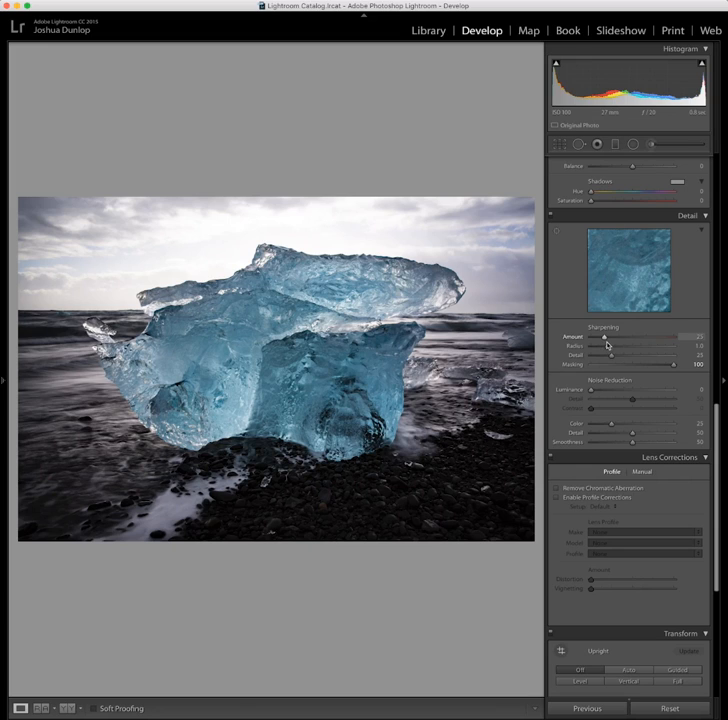
left_click_drag(608, 345, 662, 342)
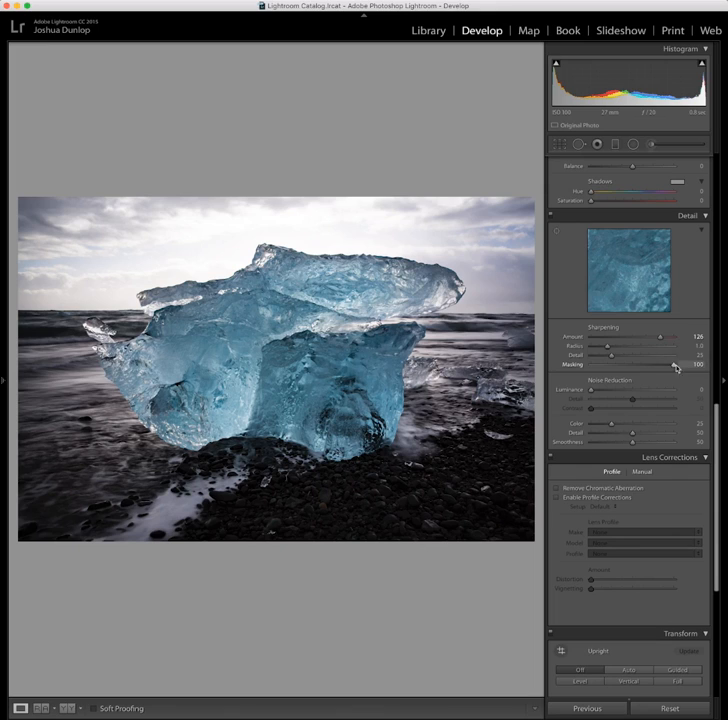
Readjust the sharpening sliders on the ice photo, previewing the Masking slider's mask while moving it
left_click_drag(663, 340, 536, 375)
key("alt")
left_click_drag(590, 365, 648, 367)
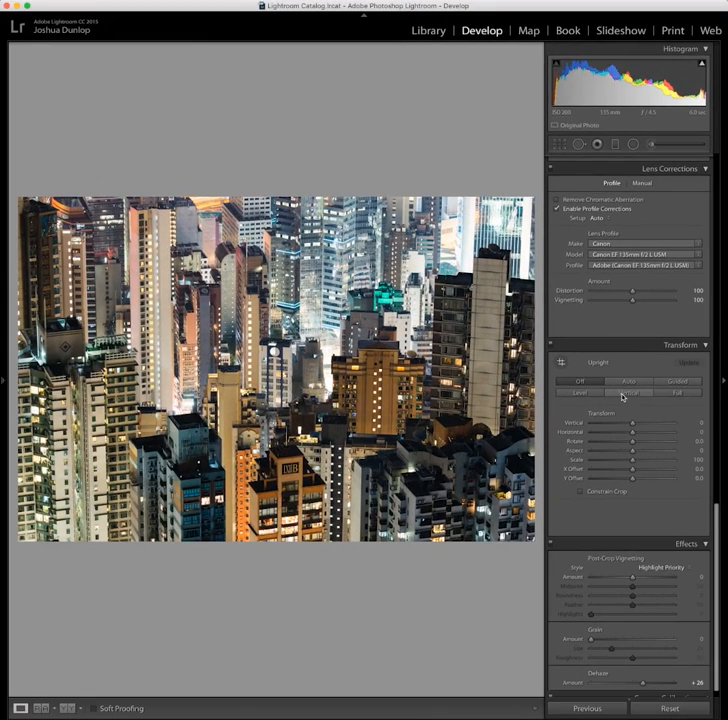
Apply the Vertical Upright correction to the Hong Kong cityscape, comparing it against Off and reapplying Vertical
left_click(622, 394)
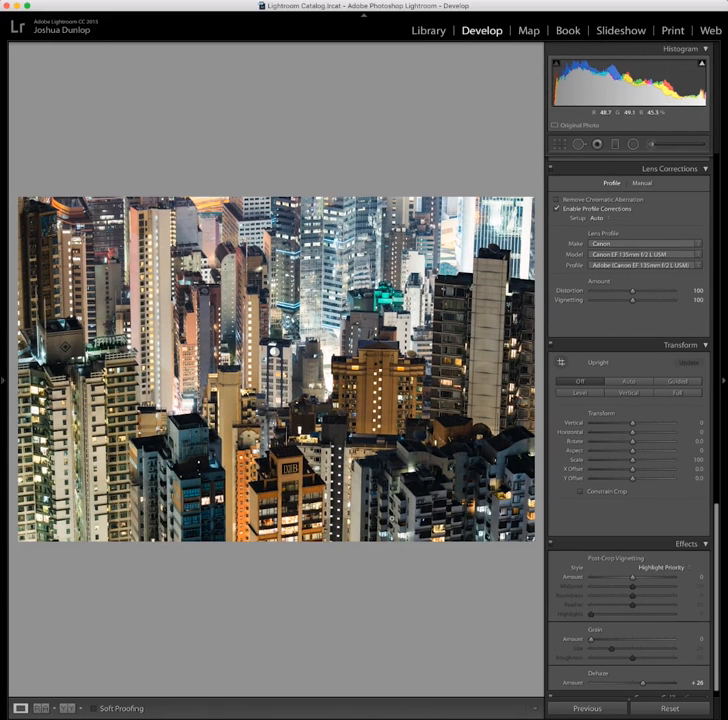
left_click(287, 698)
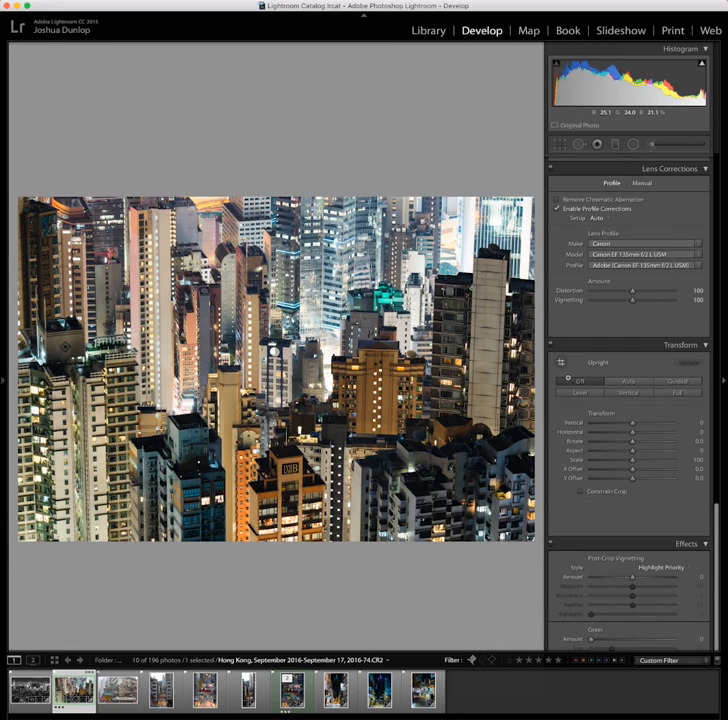
left_click(624, 393)
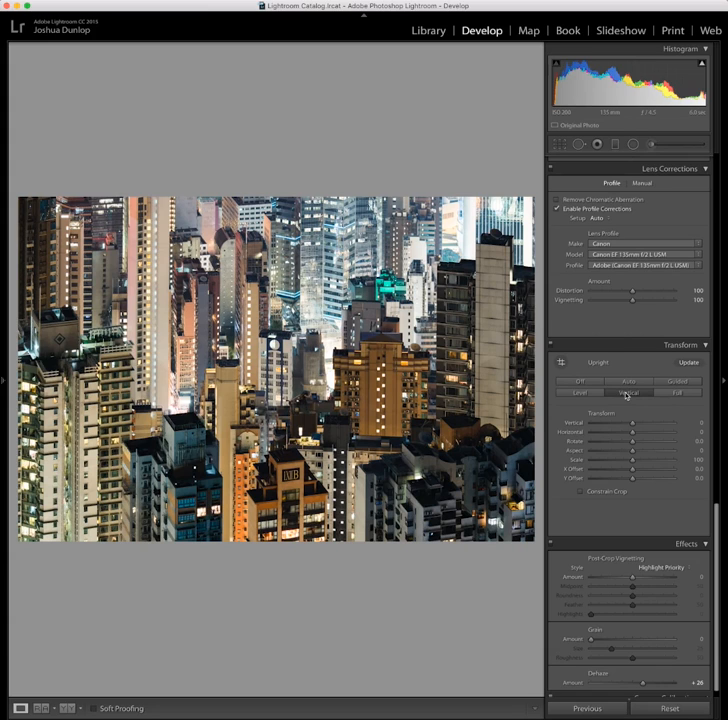
left_click(595, 382)
left_click(634, 394)
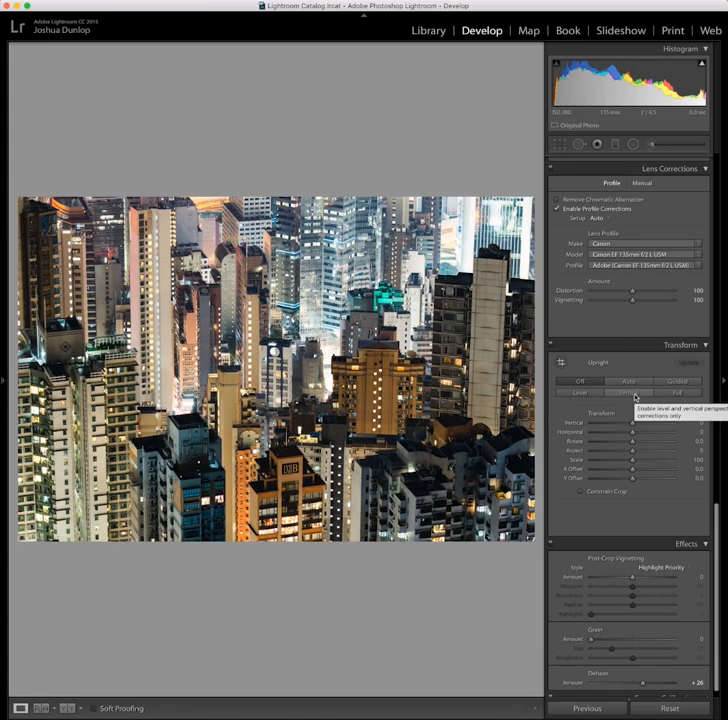
left_click(634, 394)
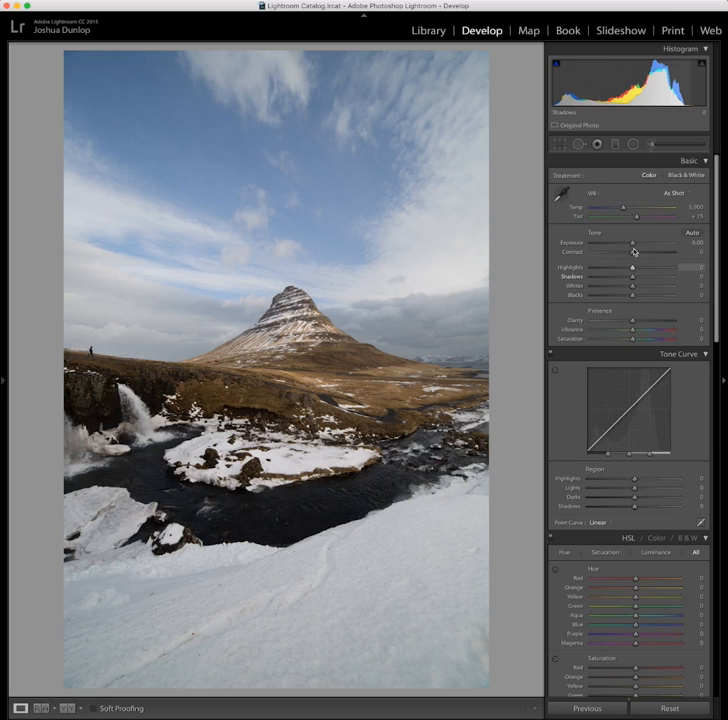
Raise Exposure to +1.80 on the mountain photo and reset it to 0
left_click_drag(634, 244, 647, 244)
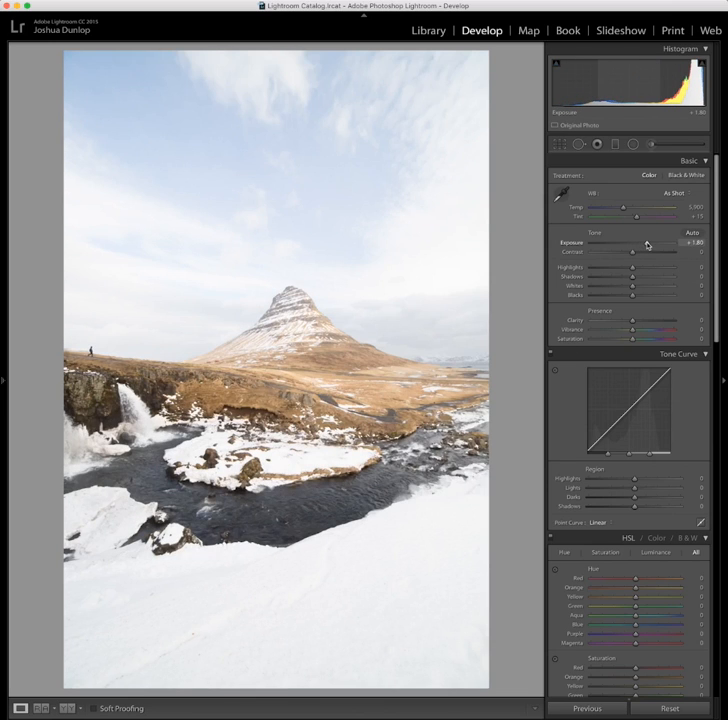
double_click(574, 244)
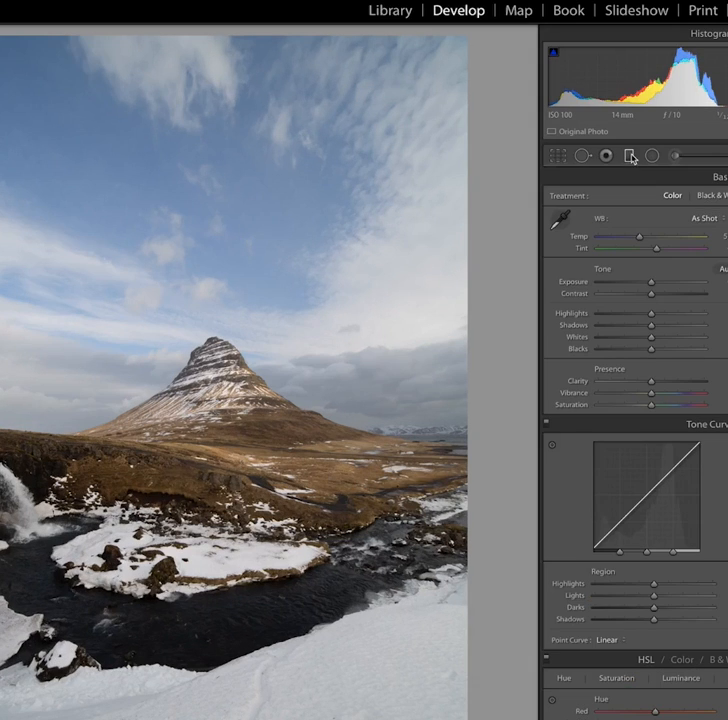
Add a graduated filter dragged down from the mountain toward the foreground, toggling its mask overlay on and off
left_click(615, 144)
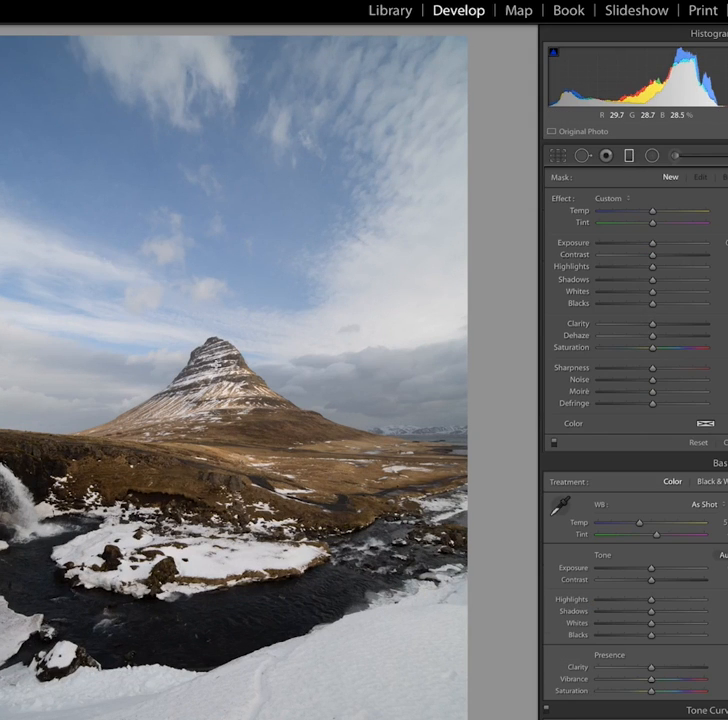
left_click_drag(212, 339, 217, 487)
key("o")
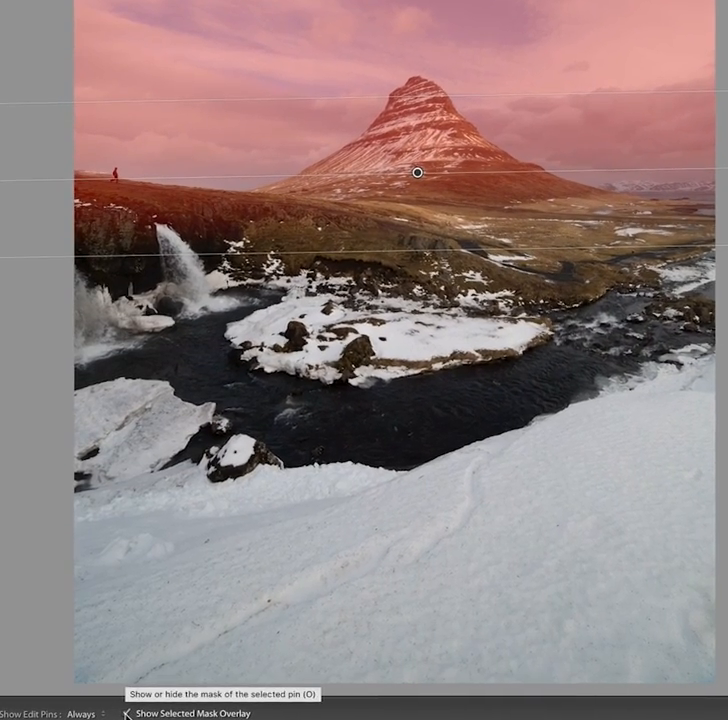
left_click(126, 713)
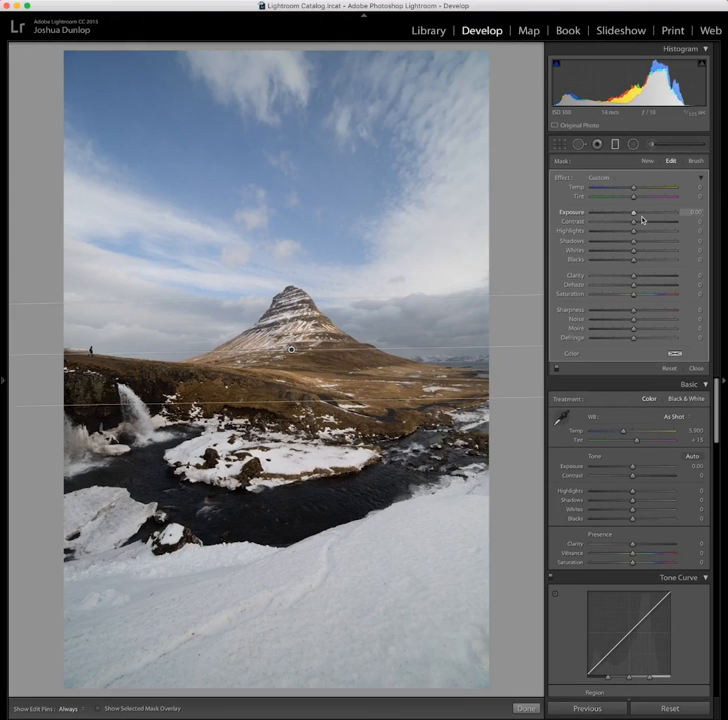
Set the graduated filter's Exposure to −0.84 and reset it to 0
left_click_drag(634, 213, 656, 213)
left_click_drag(656, 213, 625, 214)
double_click(625, 214)
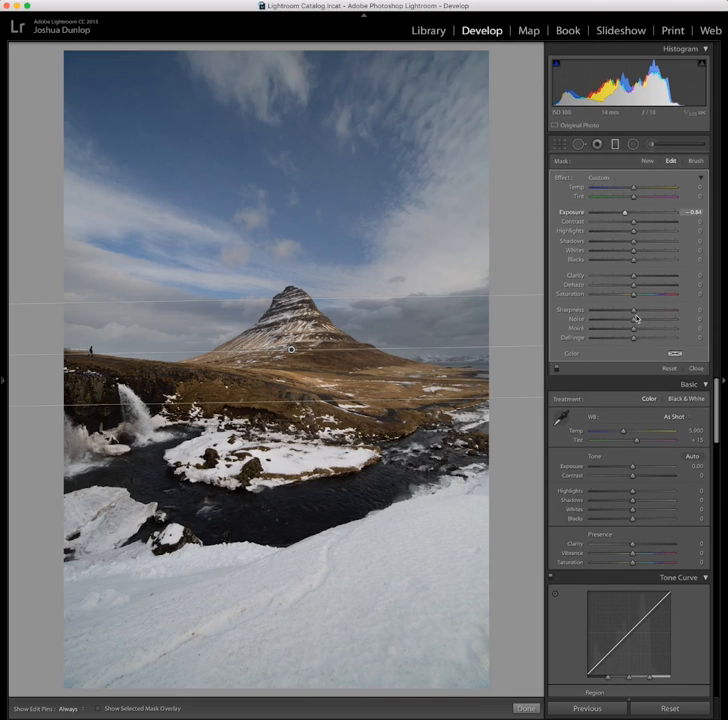
Set the graduated filter's Clarity to 39 and Dehaze to 17, toggling the filter off and on to compare
left_click_drag(633, 285, 650, 277)
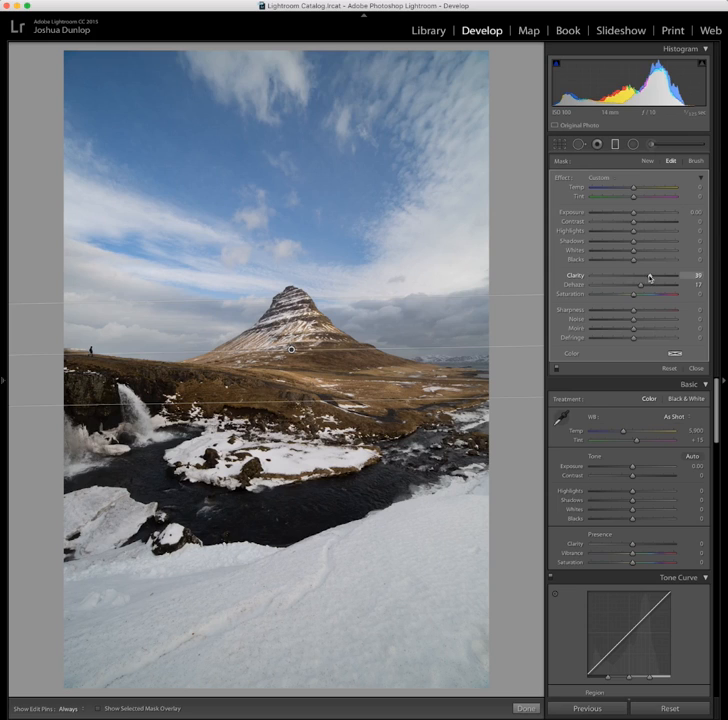
left_click(558, 370)
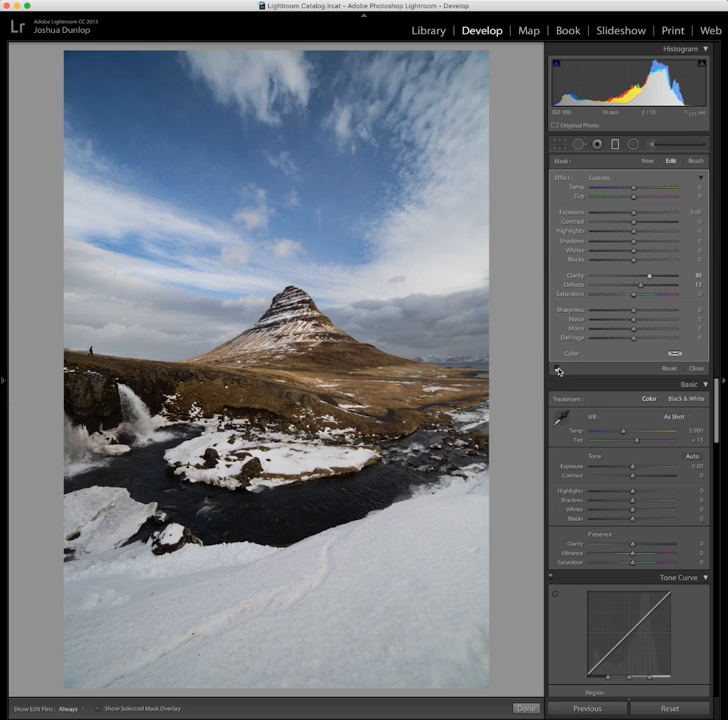
left_click(558, 370)
left_click(558, 370)
left_click(558, 370)
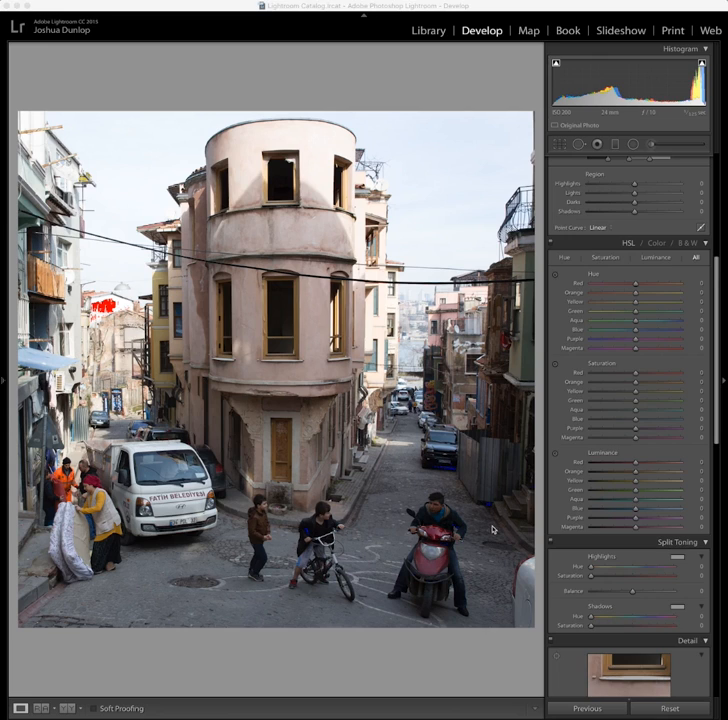
Lower the Blue luminance to about −98 on the Istanbul street photo
scroll(590, 539, "up", 10)
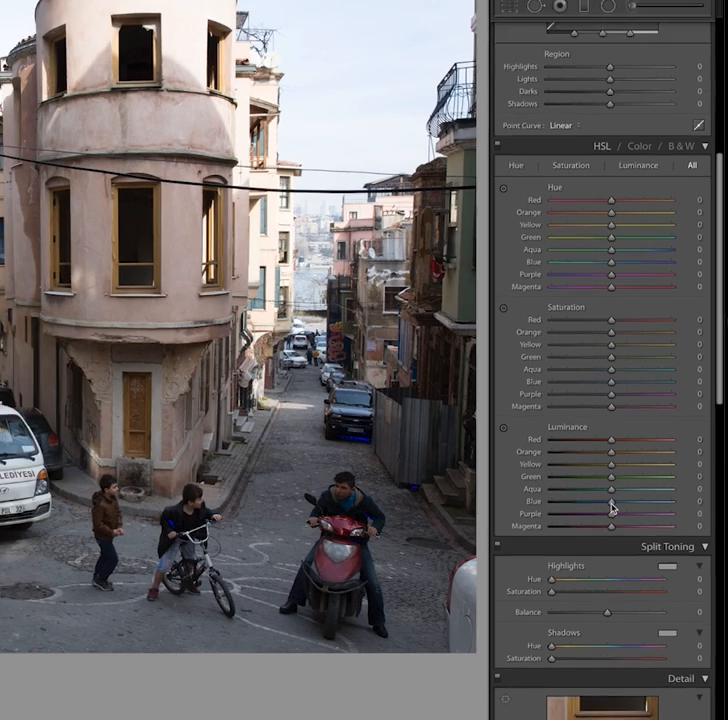
left_click_drag(607, 506, 591, 518)
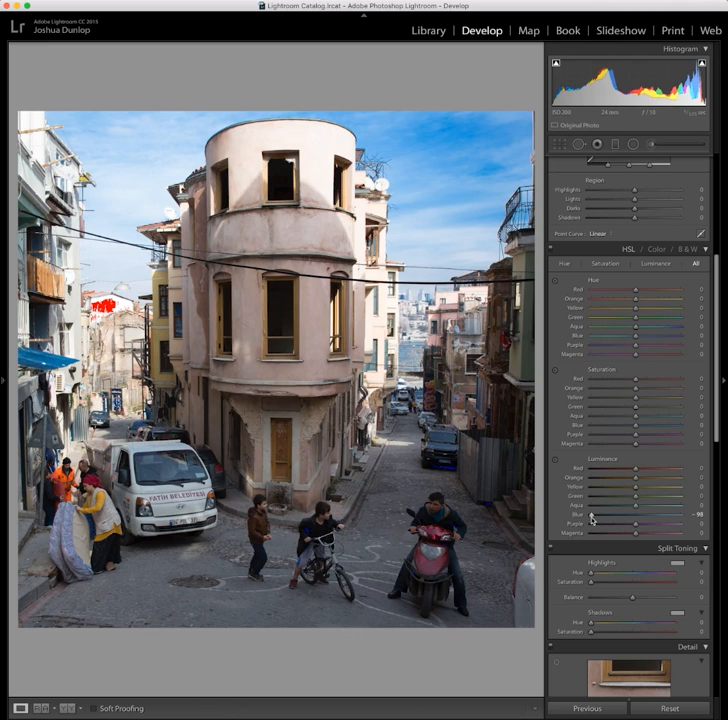
left_click_drag(591, 519, 567, 518)
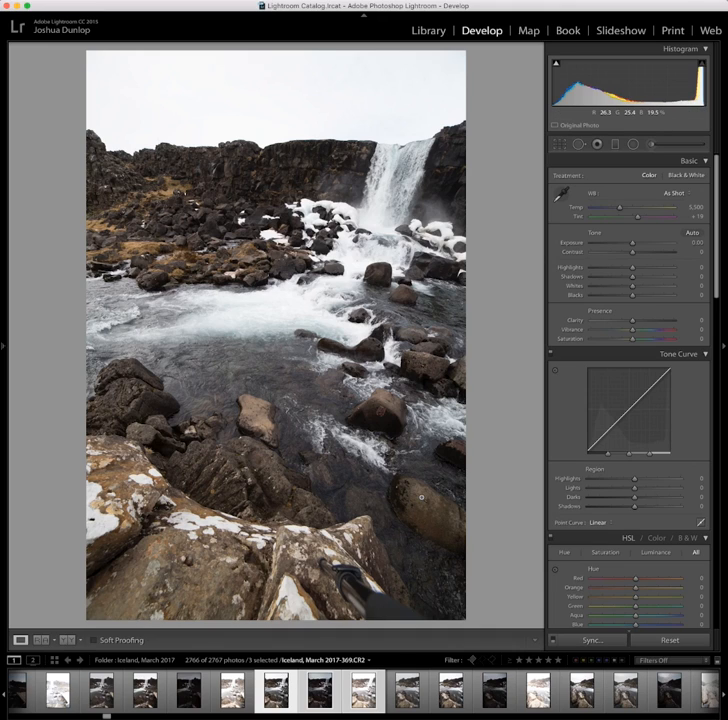
Compare the three selected waterfall bracket exposures and apply Match Total Exposures to them
key("Right")
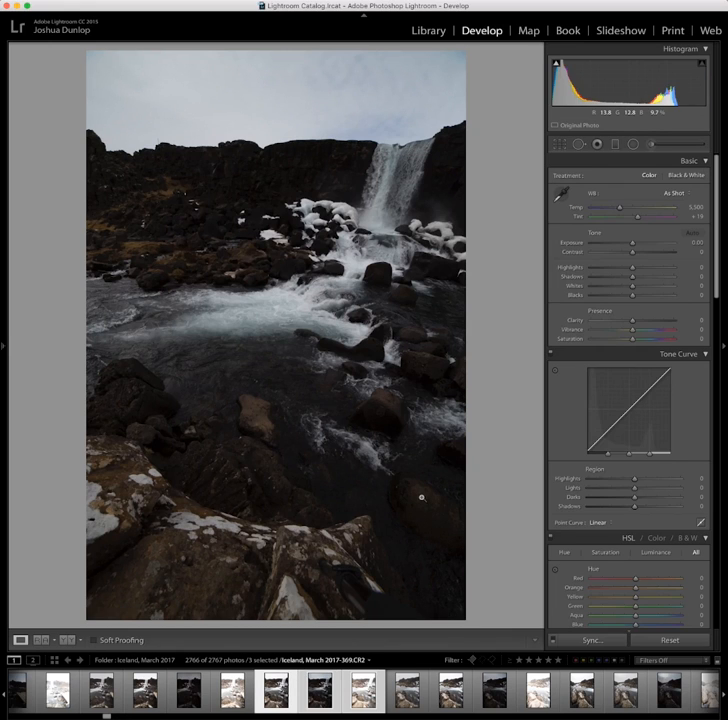
key("Right")
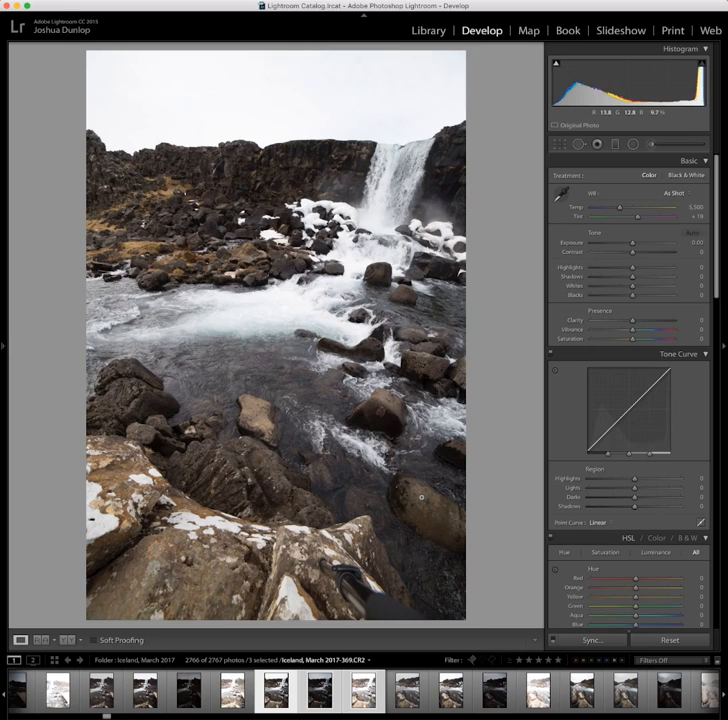
key("Right")
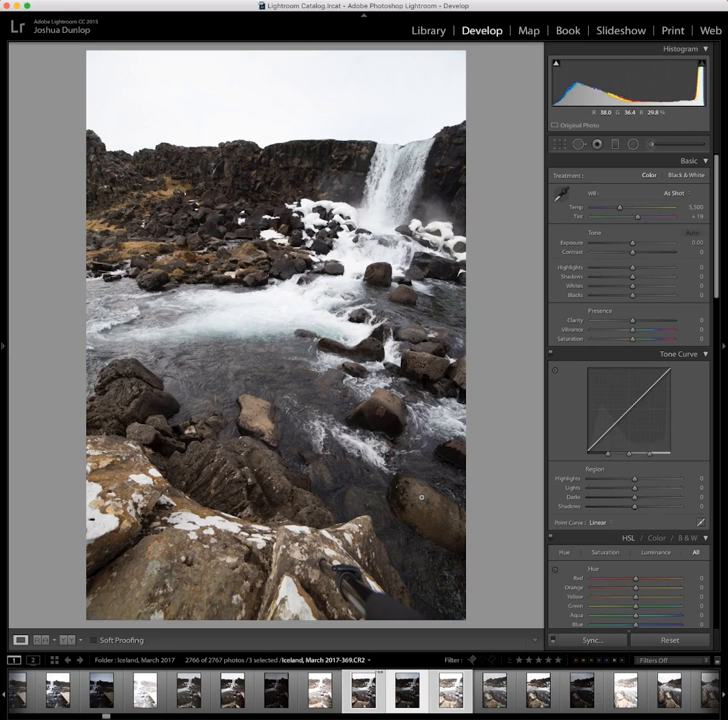
key("Right")
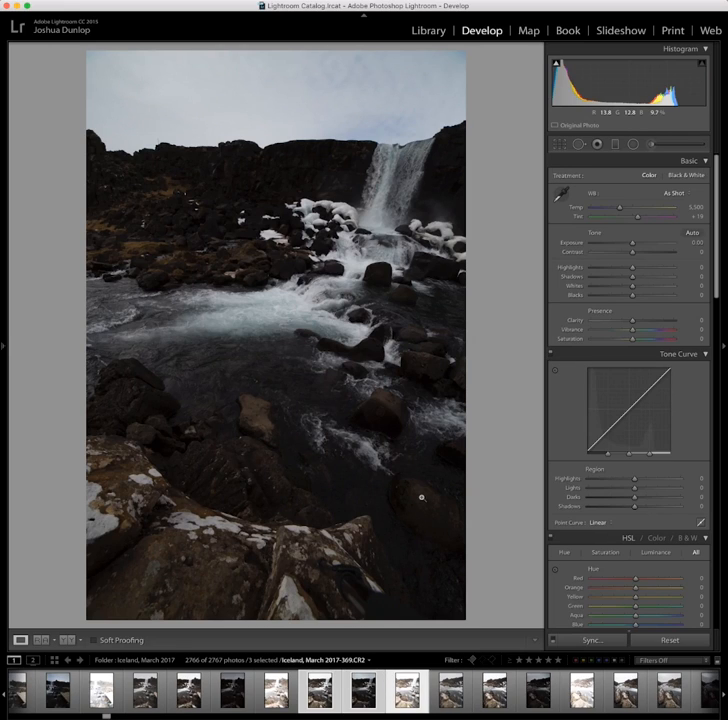
key("Right")
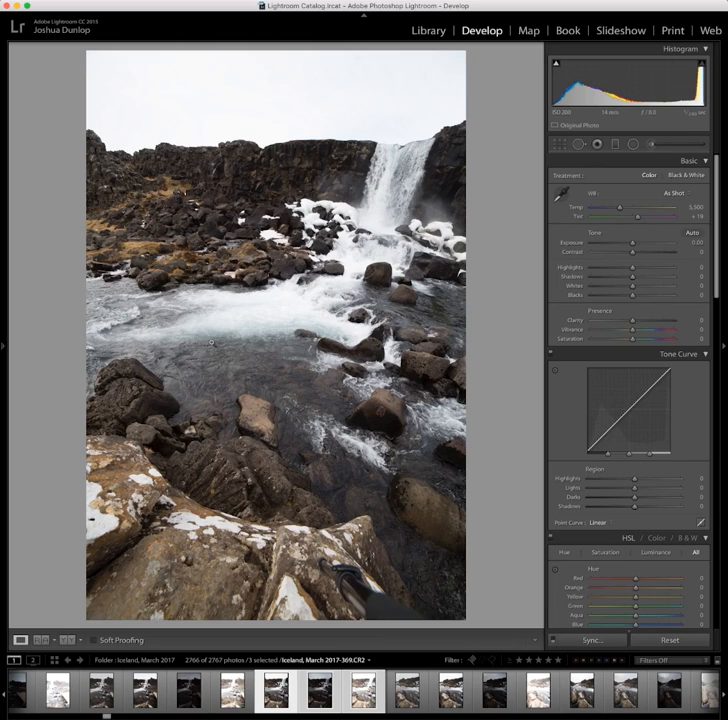
left_click(40, 1)
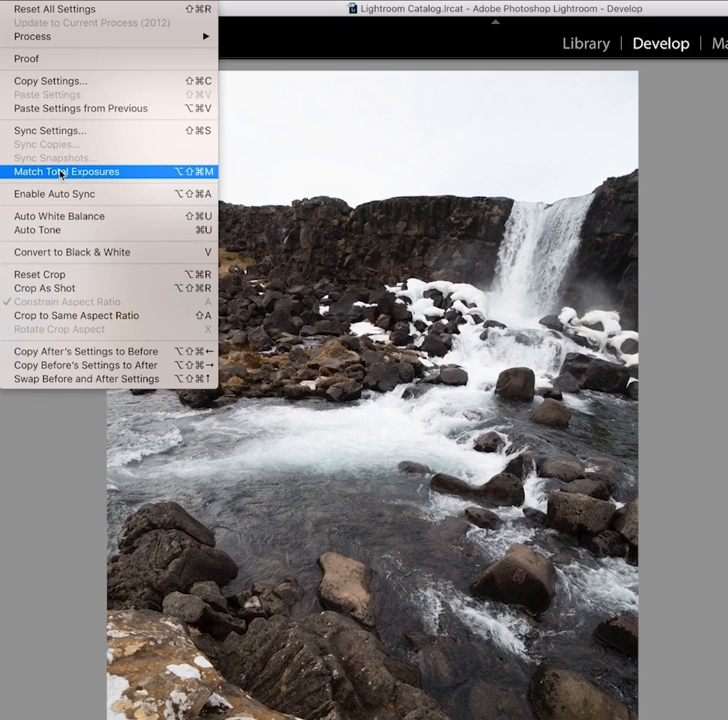
left_click(62, 174)
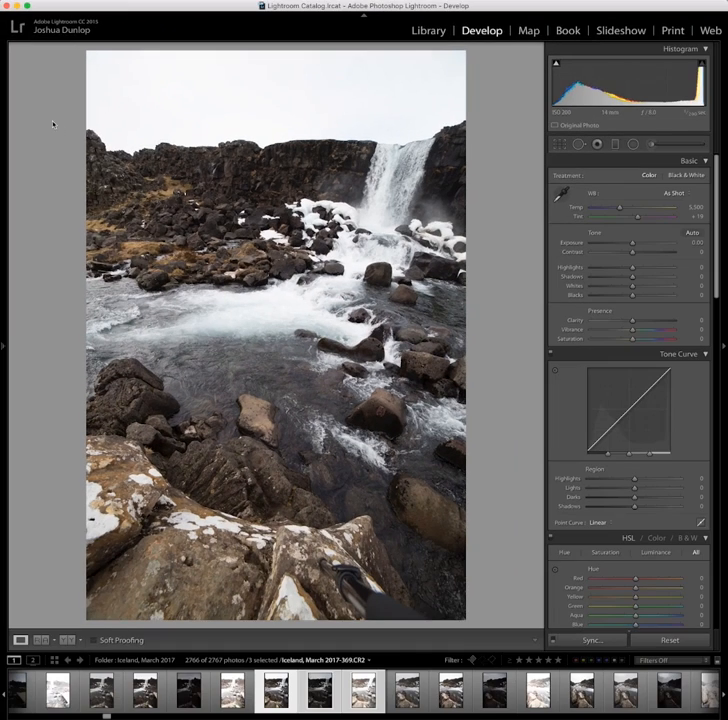
Select a waterfall photo in the filmstrip and lower its Exposure from +2.00
left_click(285, 691)
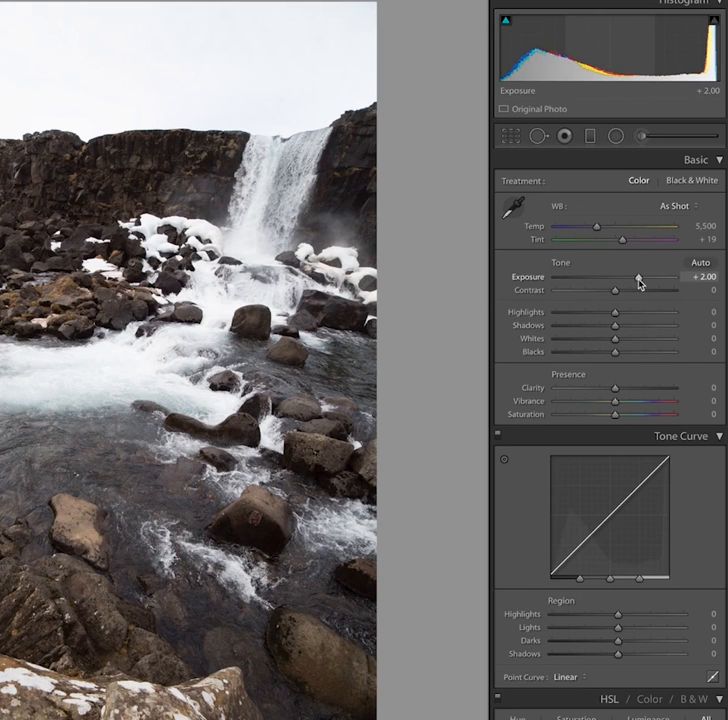
left_click_drag(635, 284, 590, 280)
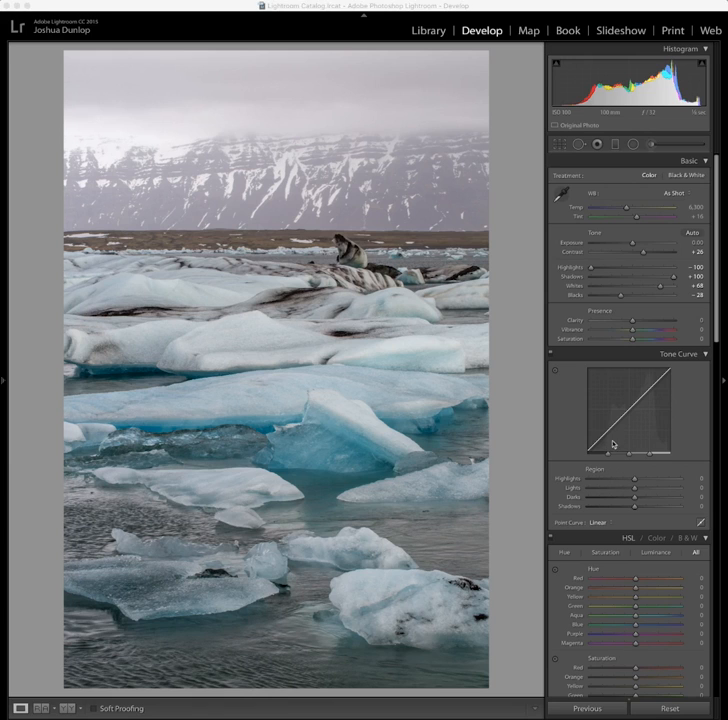
Set Dehaze to +42 on the iceberg photo and zoom in on the mountains to inspect it
scroll(612, 442, "down", 10)
scroll(615, 436, "down", 10)
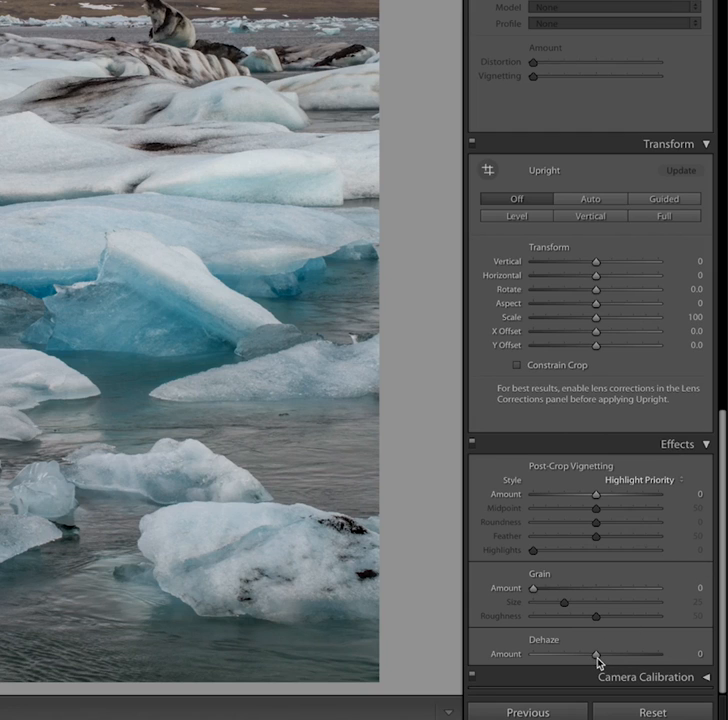
left_click_drag(600, 662, 623, 657)
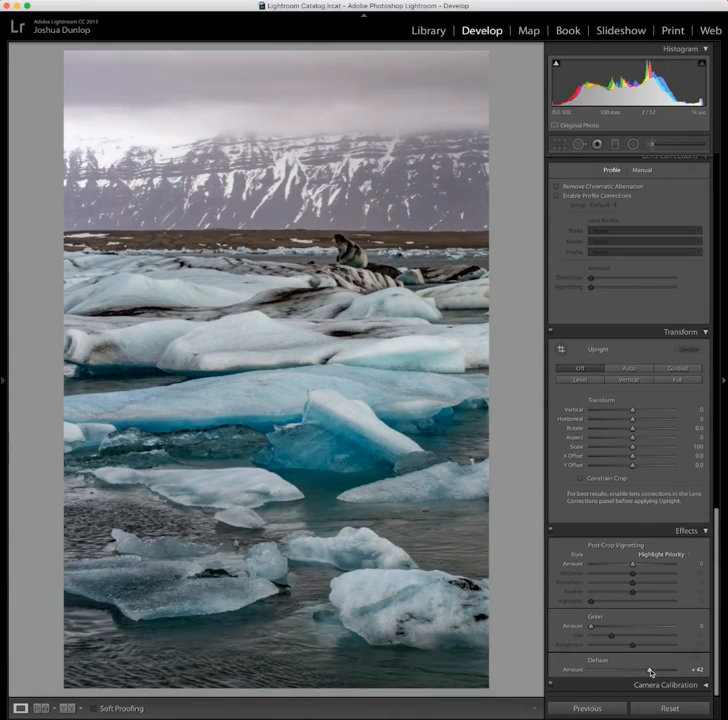
left_click(366, 156)
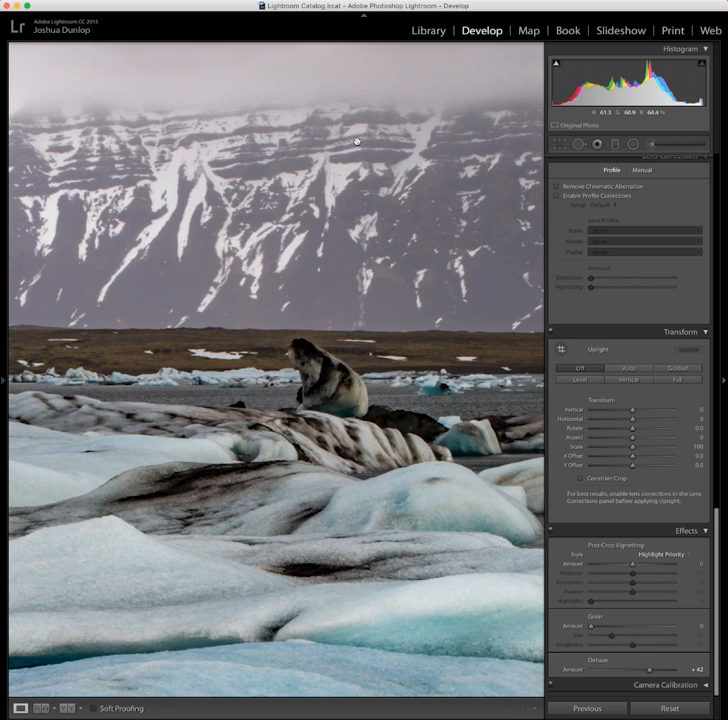
left_click(321, 155)
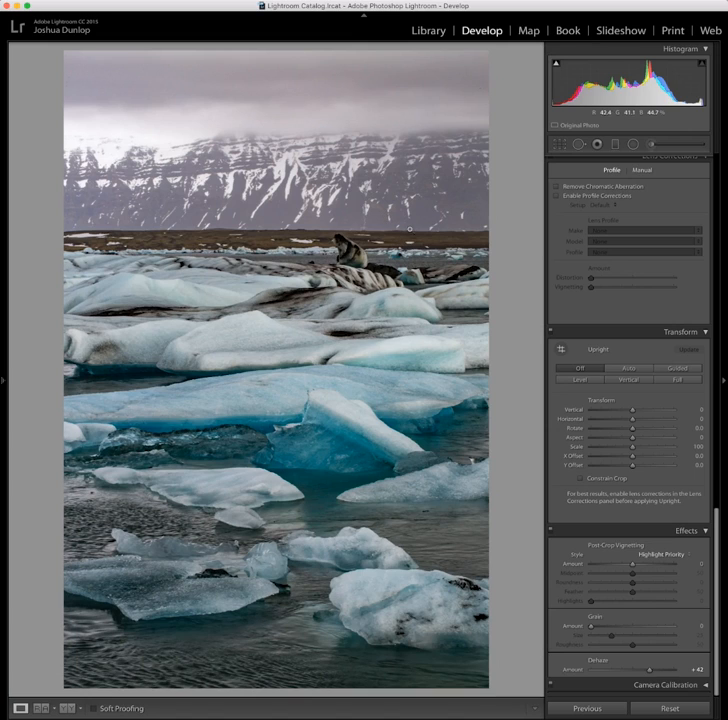
Reset Dehaze to 0 for comparison, then set it to +47
double_click(633, 674)
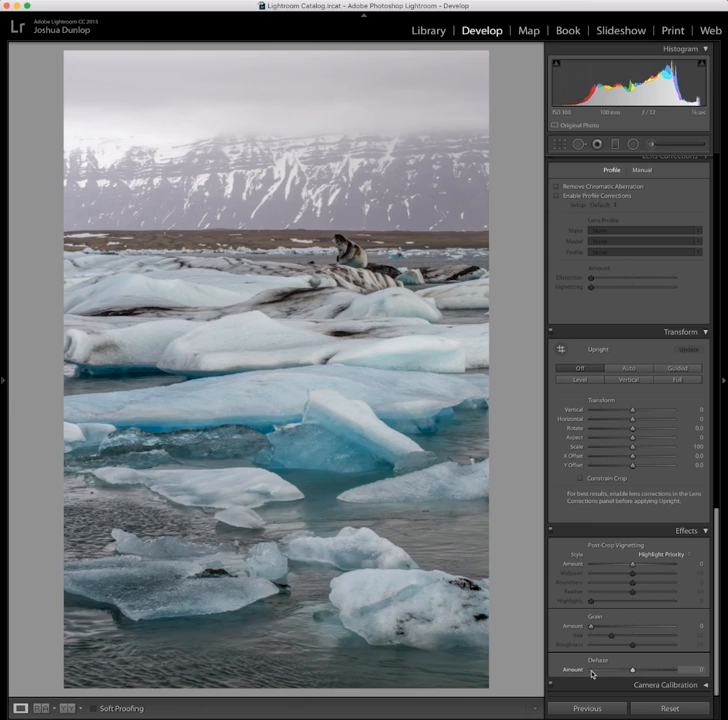
left_click_drag(624, 672, 655, 672)
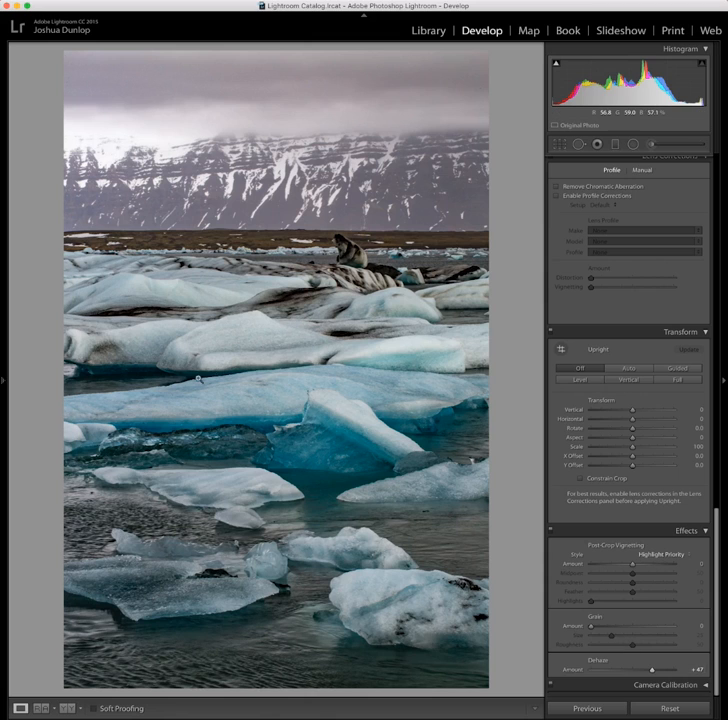
left_click(637, 670)
scroll(647, 574, "up", 5)
scroll(647, 574, "up", 10)
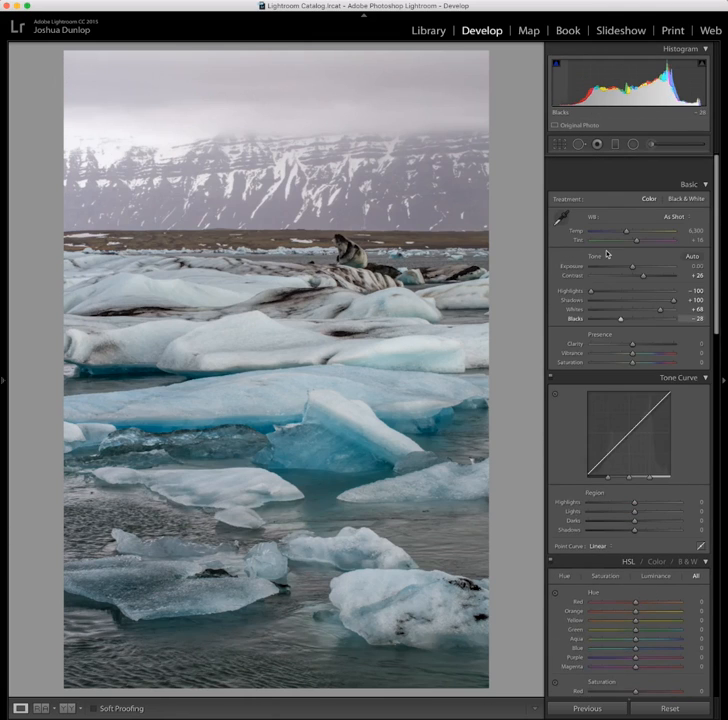
scroll(627, 303, "down", 6)
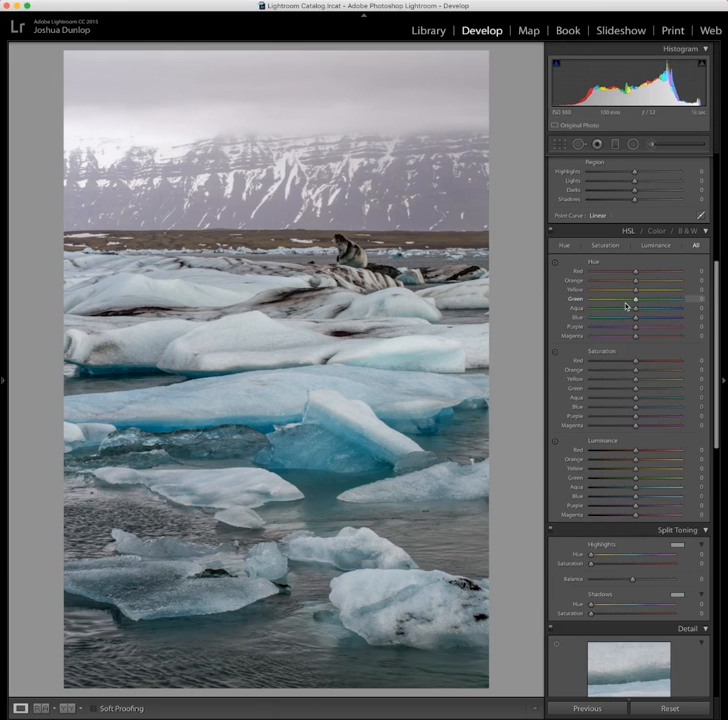
Raise the Dehaze amount on the iceberg photo a little further in the Effects panel
scroll(629, 285, "down", 10)
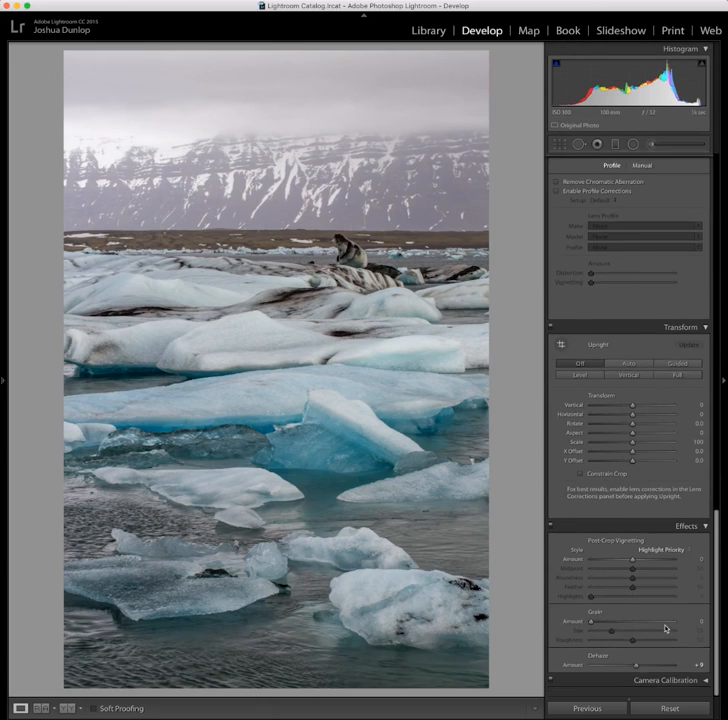
left_click_drag(637, 673, 658, 673)
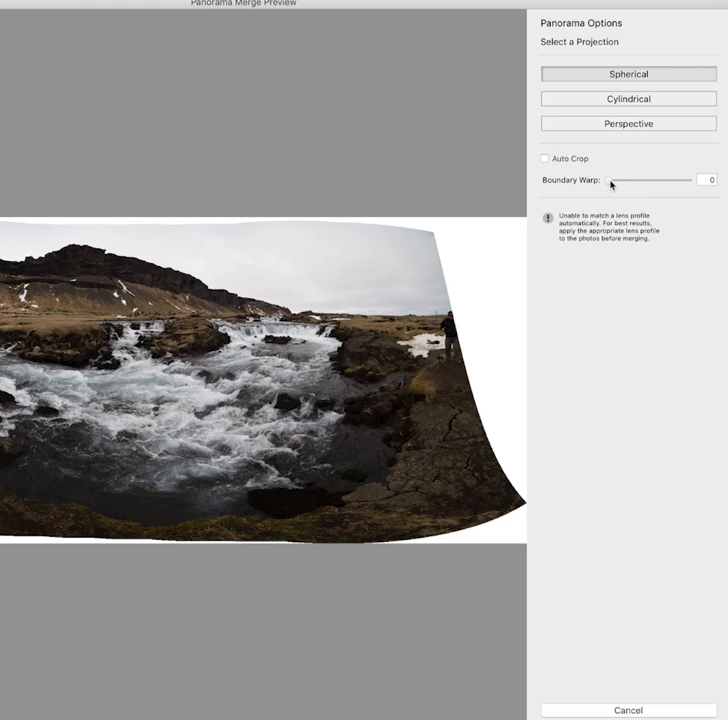
Try different Boundary Warp amounts in the spherical panorama merge preview and settle on 75
left_click_drag(635, 183, 645, 184)
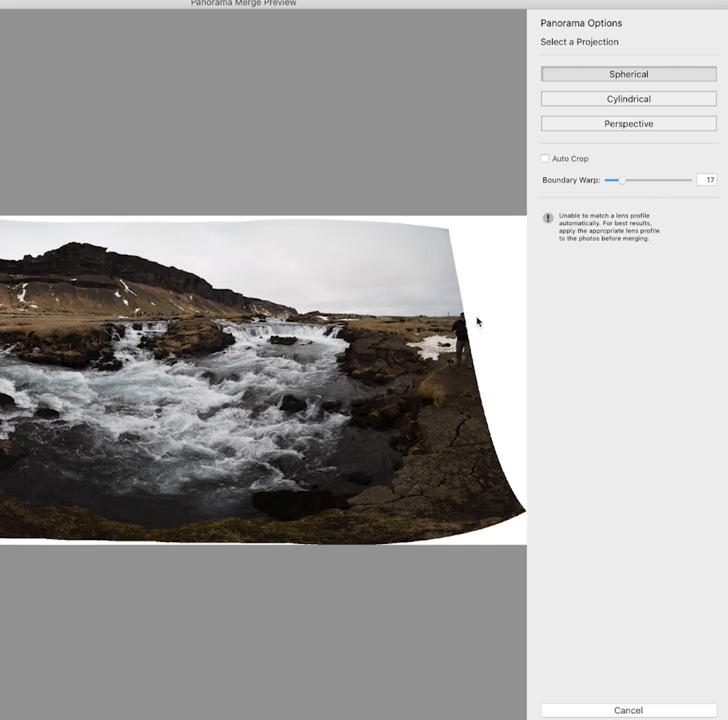
left_click_drag(624, 187, 632, 184)
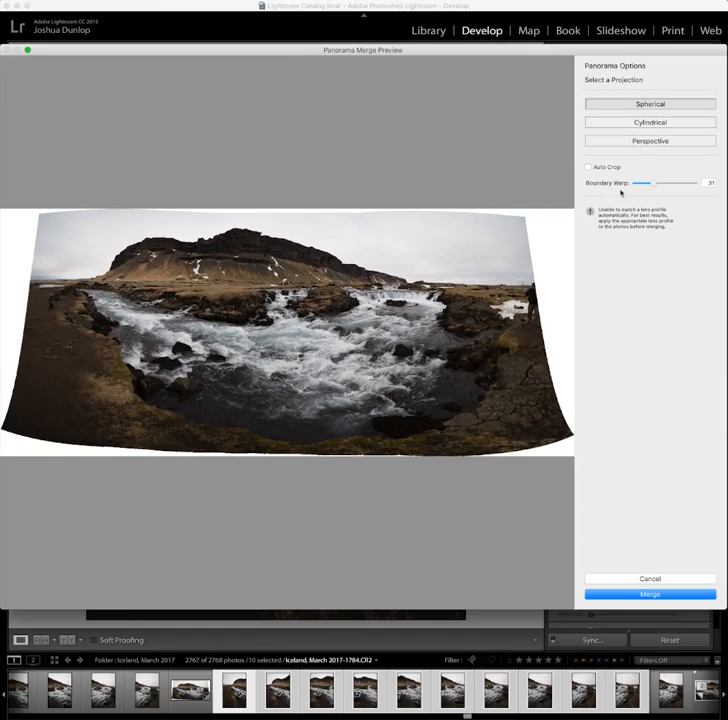
left_click_drag(632, 183, 645, 188)
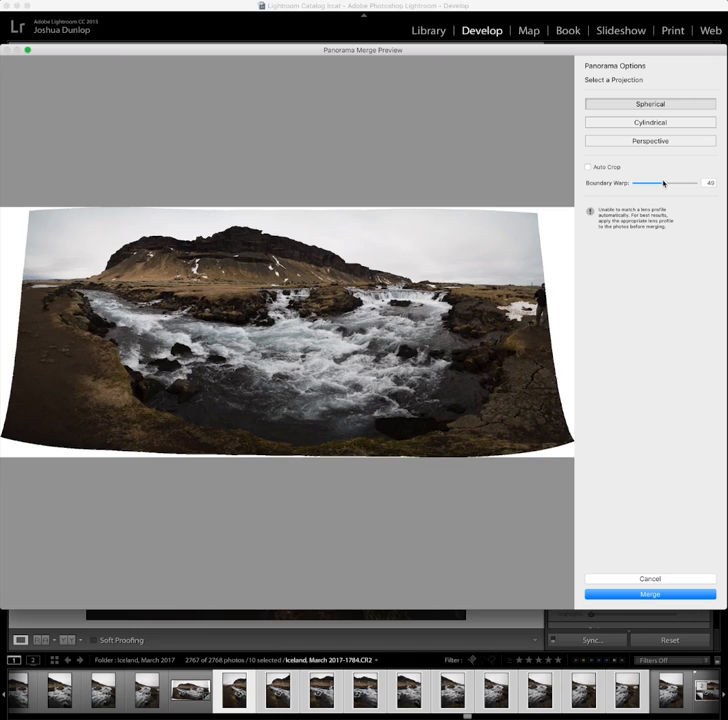
left_click_drag(664, 185, 710, 184)
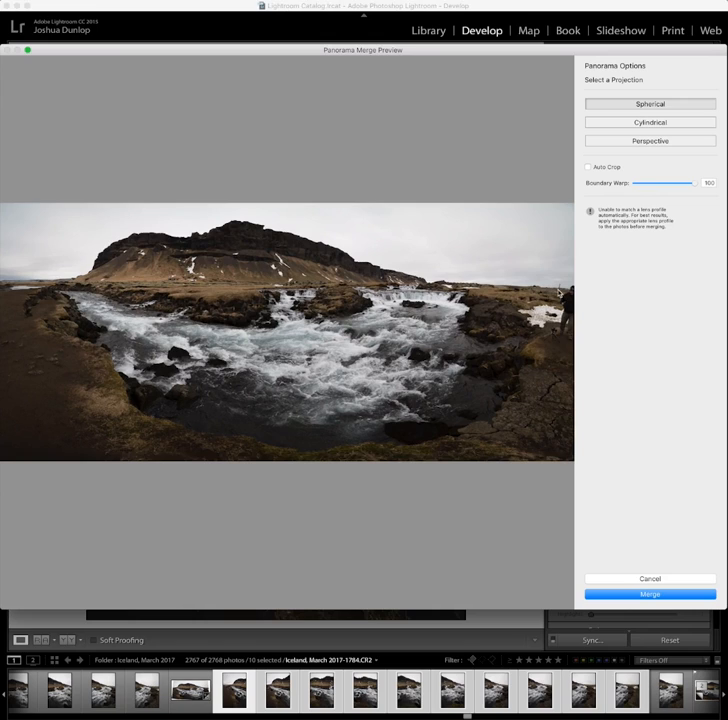
mouse_move(665, 185)
left_mouse_down()
mouse_move(679, 187)
mouse_move(673, 188)
left_mouse_up()
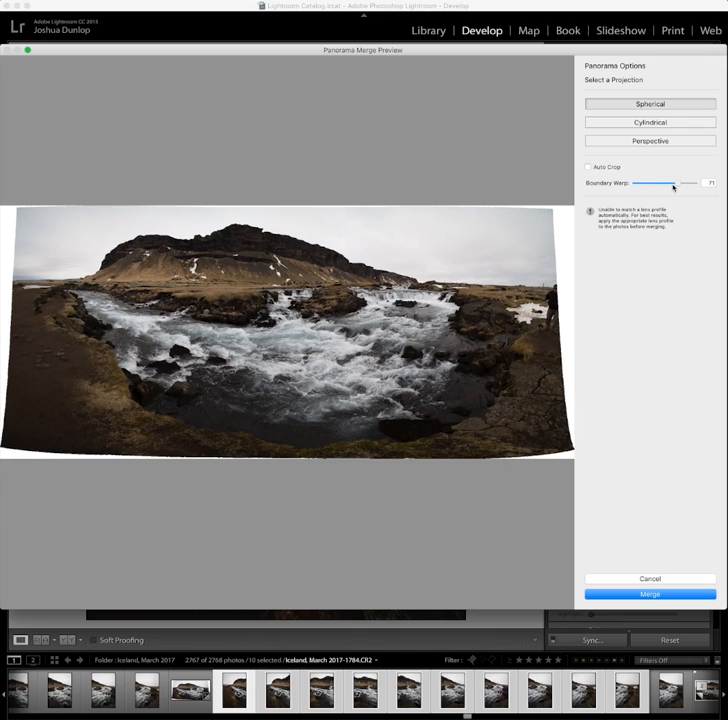
left_click_drag(668, 187, 634, 185)
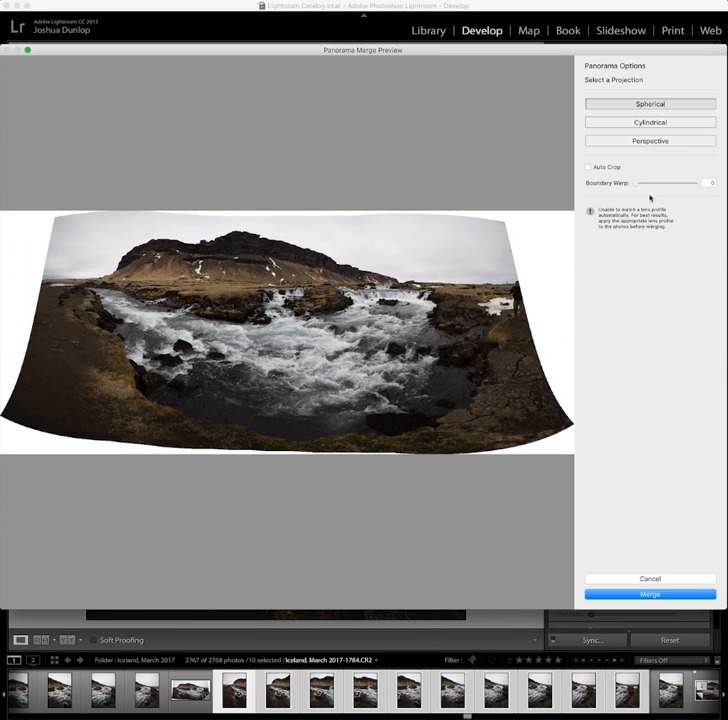
left_click(680, 185)
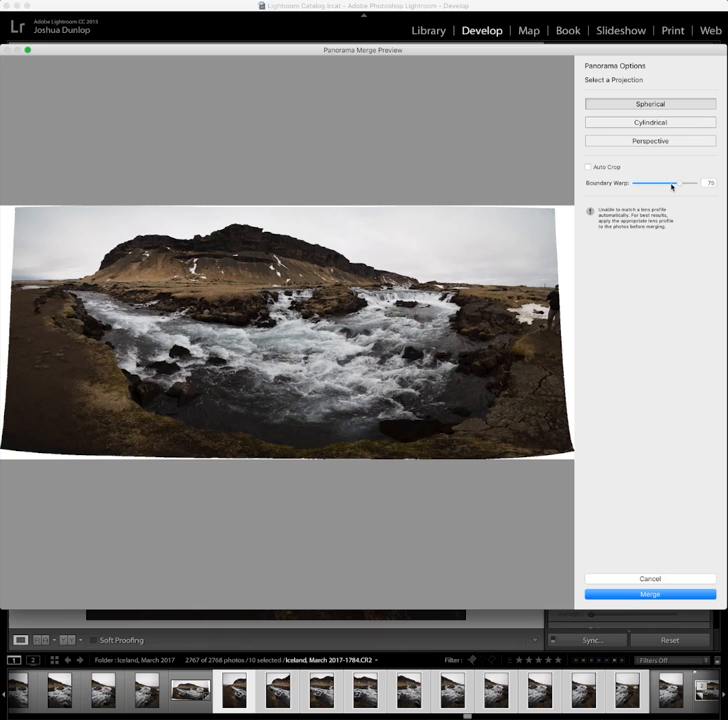